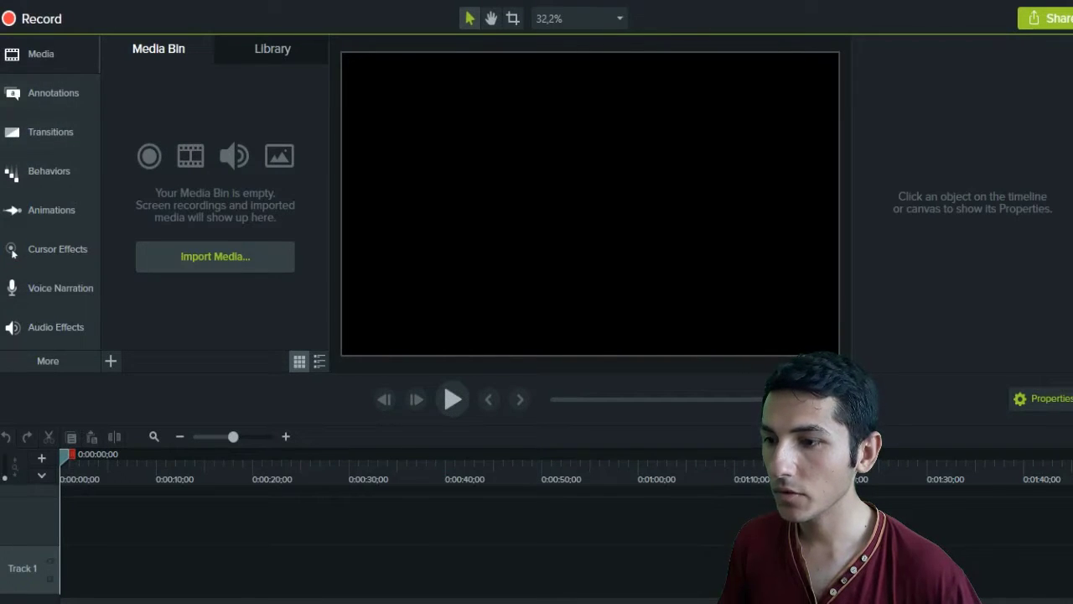
Step: Import the video 20170617_175302 from the Video folder onto the start of Track 1
{"action": "key", "text": "super+e"}
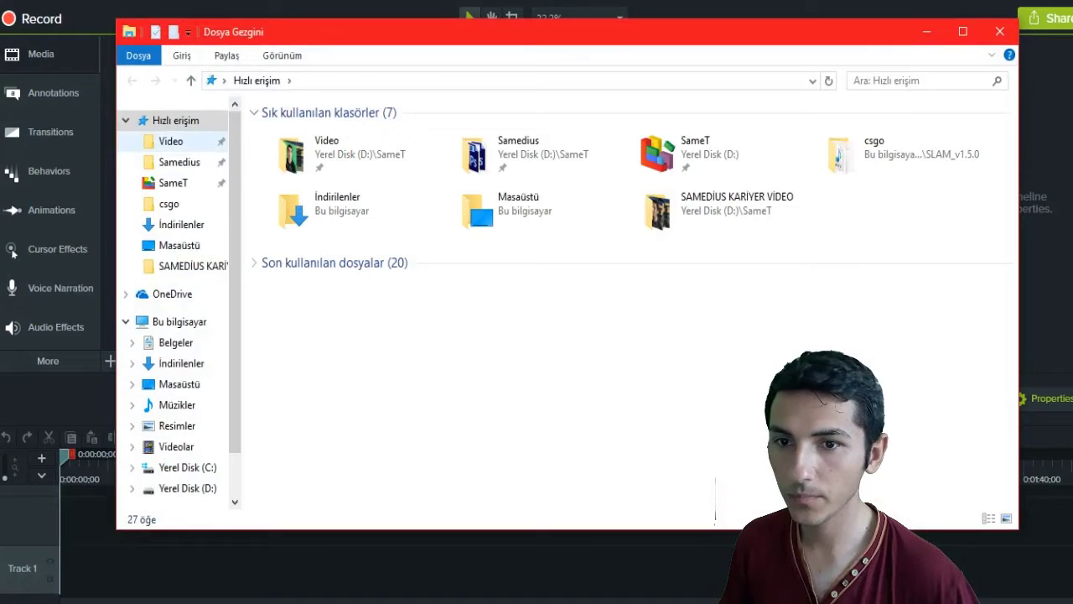
{"action": "left_click", "coordinate": [171, 140]}
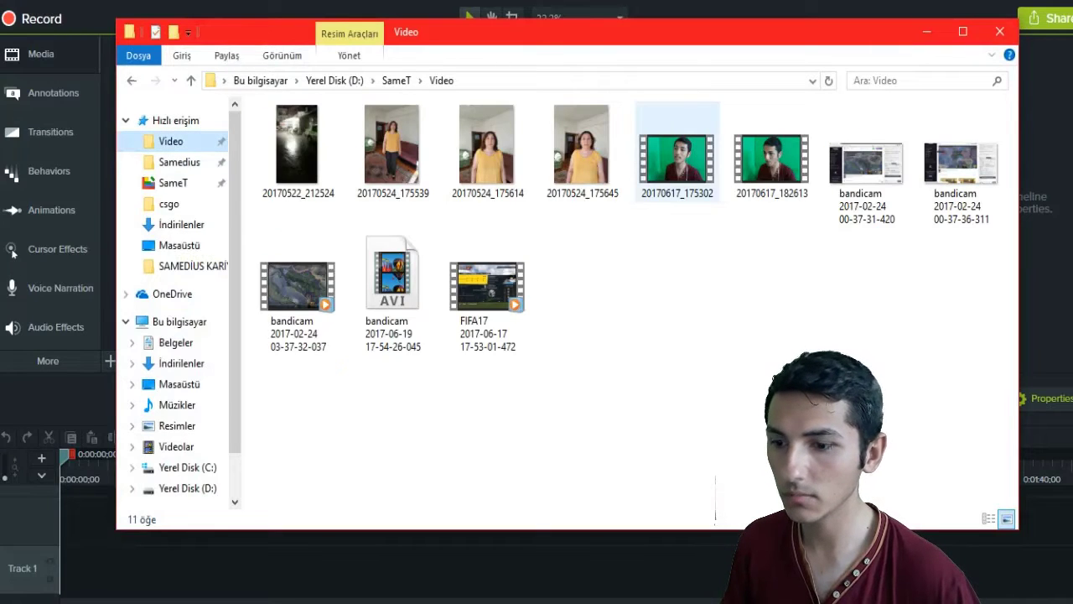
{"action": "left_click_drag", "start_coordinate": [677, 151], "coordinate": [373, 577]}
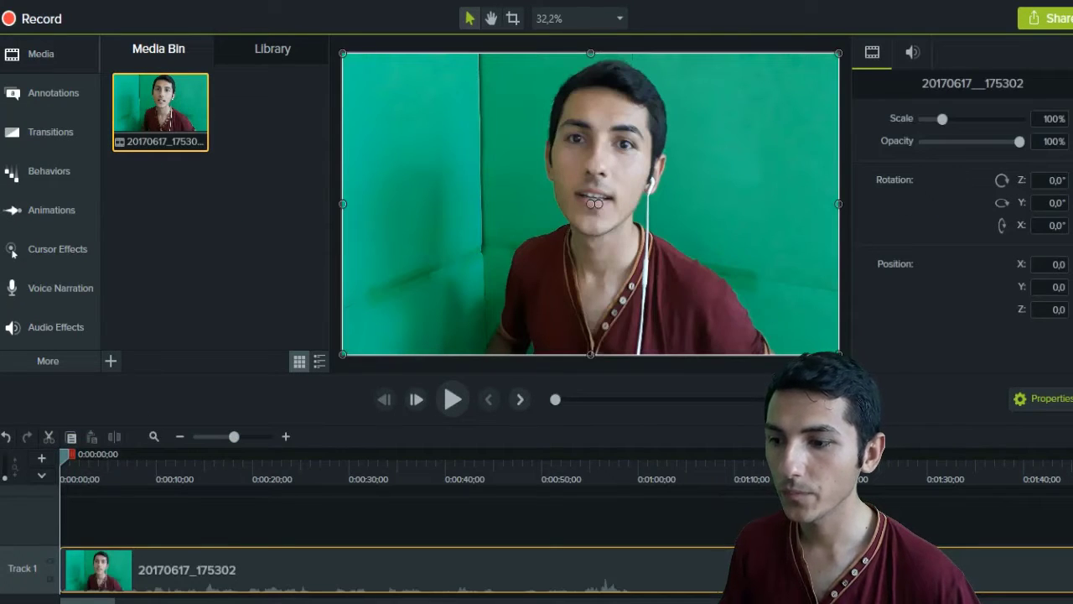
{"action": "key", "text": "ctrl+d"}
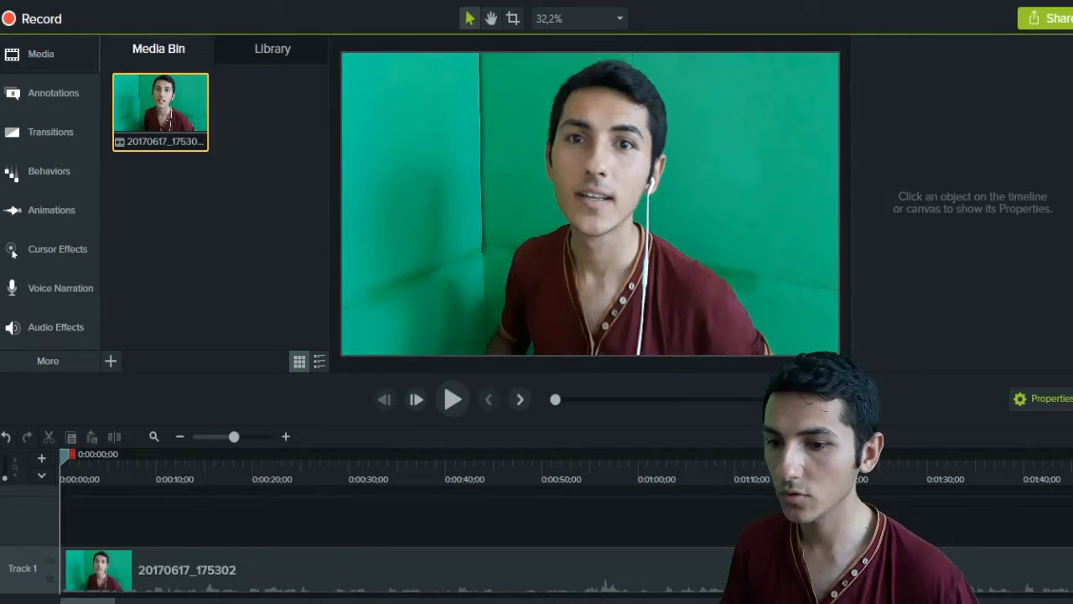
{"action": "left_click_drag", "start_coordinate": [87, 600], "coordinate": [1050, 601]}
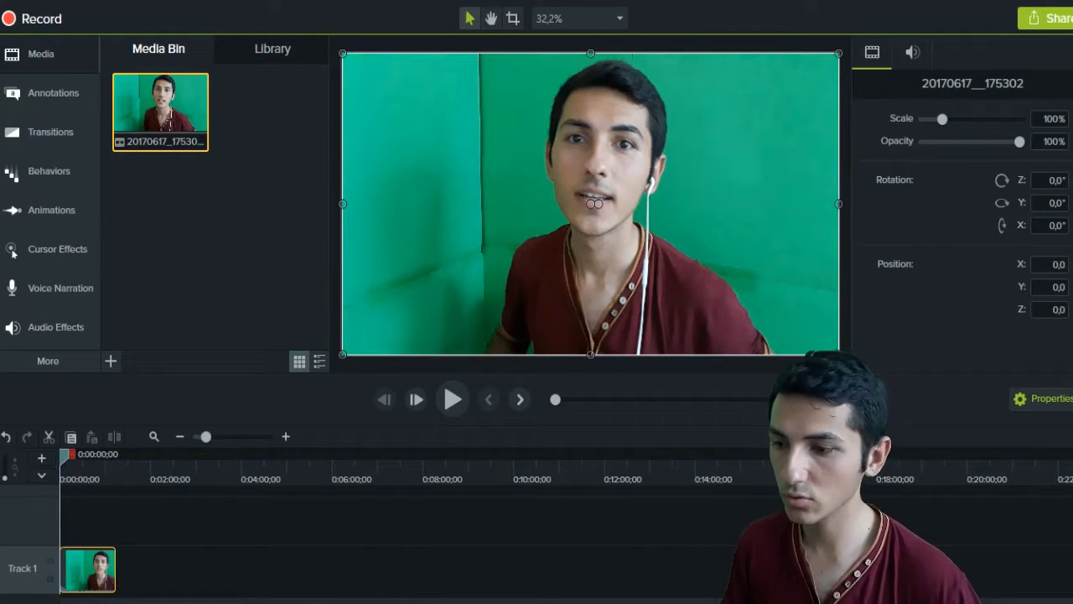
Step: Edit the audio of the clip on Track 1 and lower its volume level to the minimum
{"action": "right_click", "coordinate": [78, 555]}
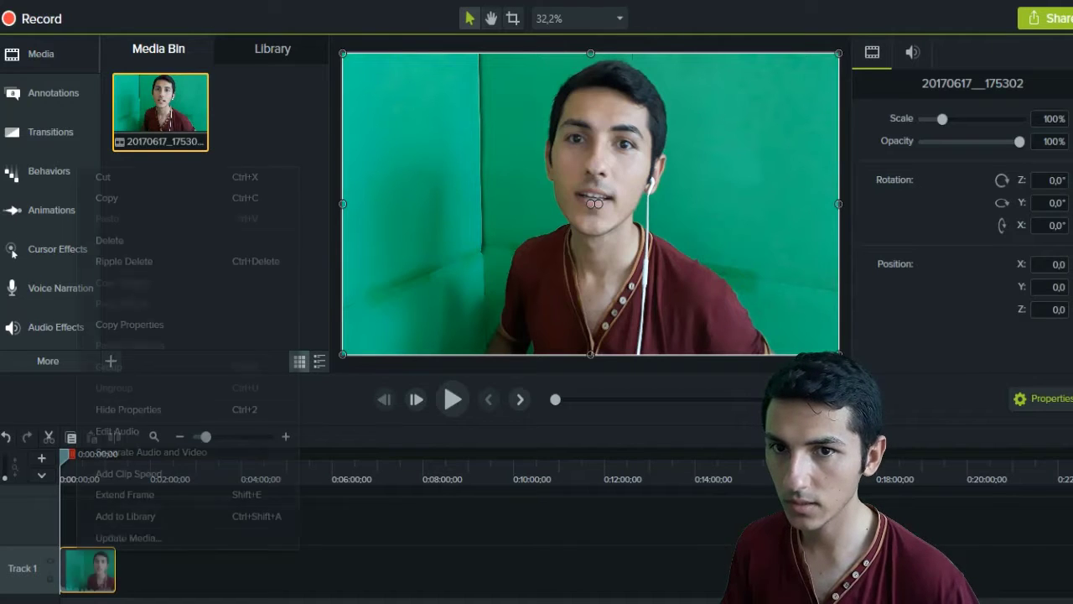
{"action": "left_click", "coordinate": [117, 431]}
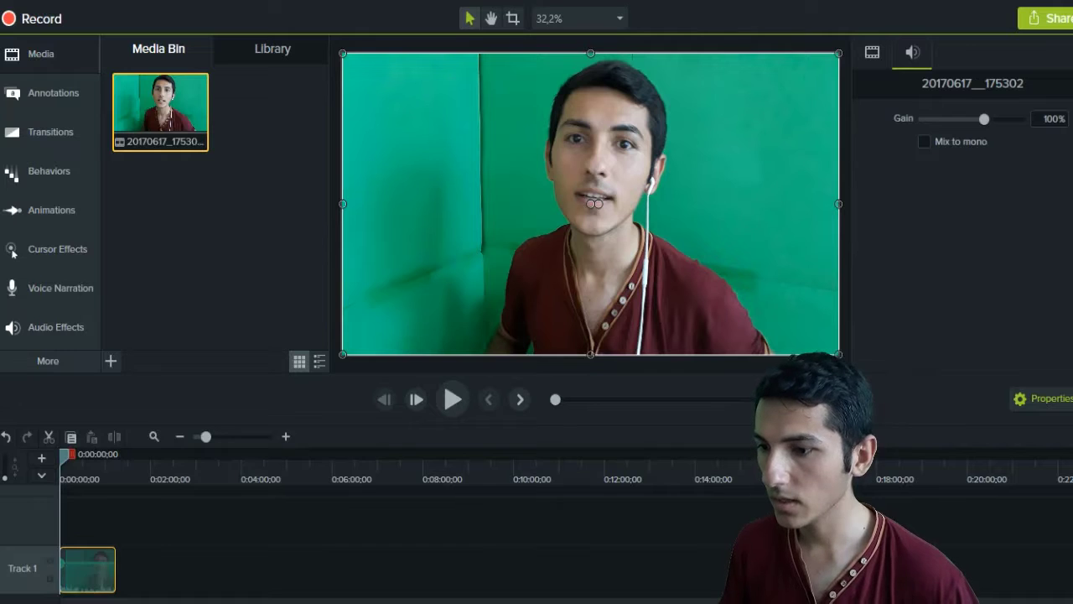
{"action": "left_click_drag", "start_coordinate": [78, 562], "coordinate": [78, 592]}
{"action": "key", "text": "ctrl+d"}
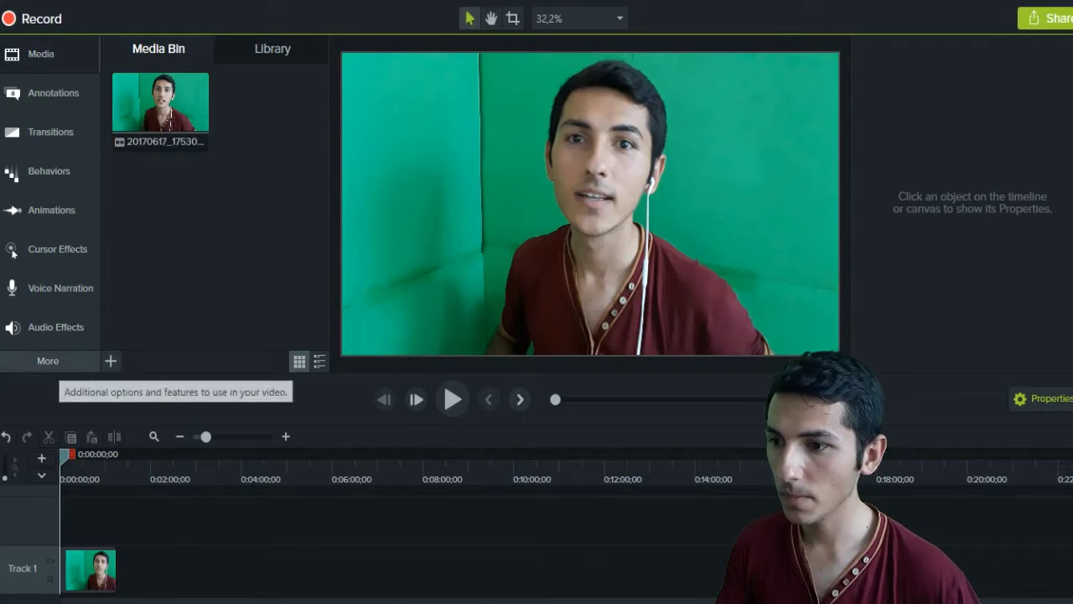
Step: Apply the Remove a Color visual effect to the clip on Track 1
{"action": "left_click", "coordinate": [110, 361]}
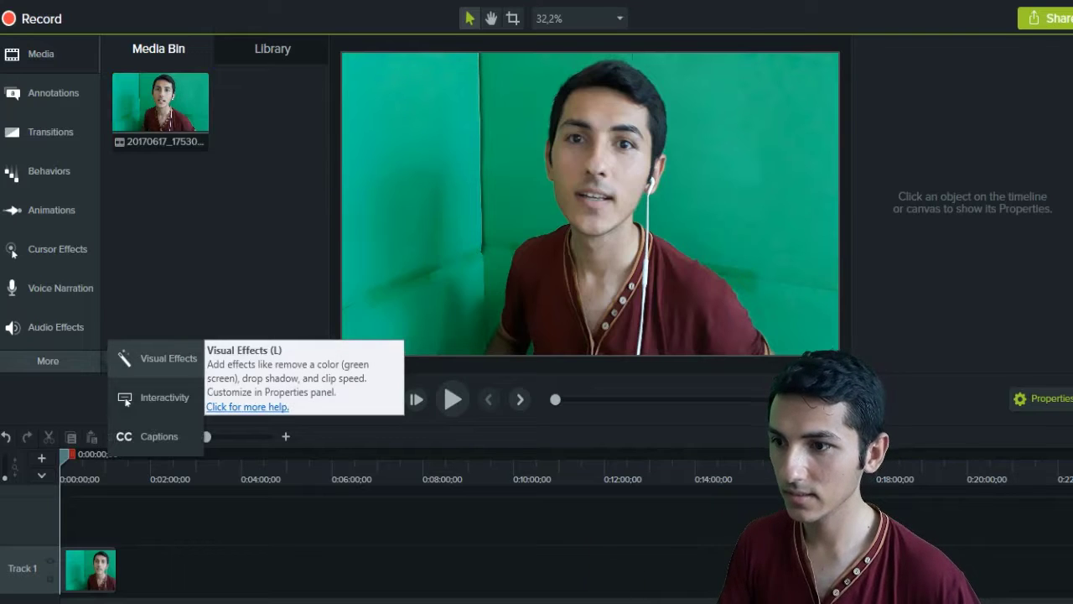
{"action": "left_click", "coordinate": [159, 360]}
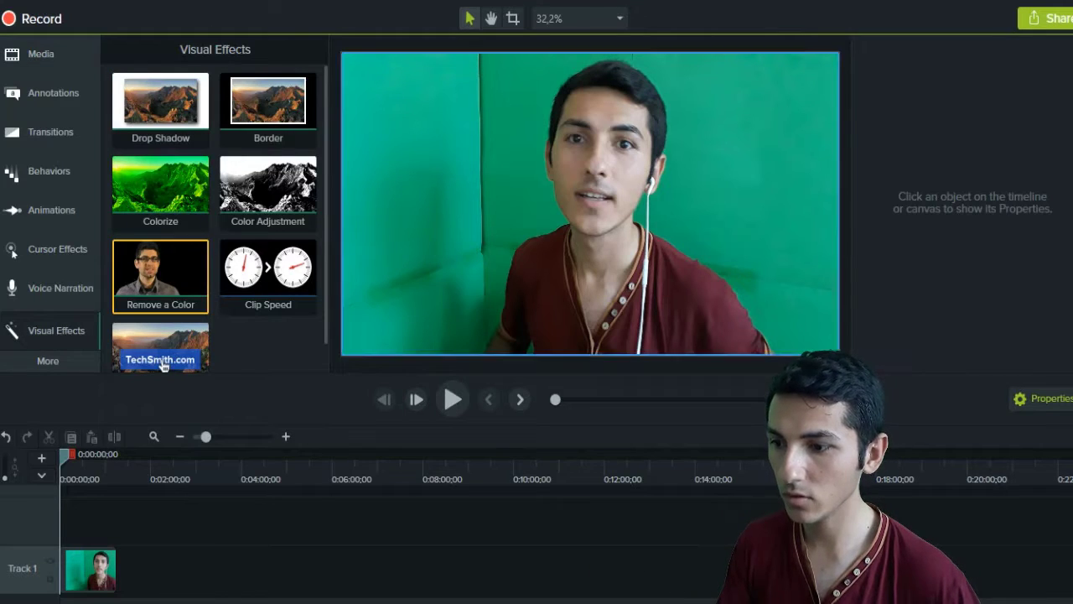
{"action": "left_click_drag", "start_coordinate": [160, 276], "coordinate": [88, 569]}
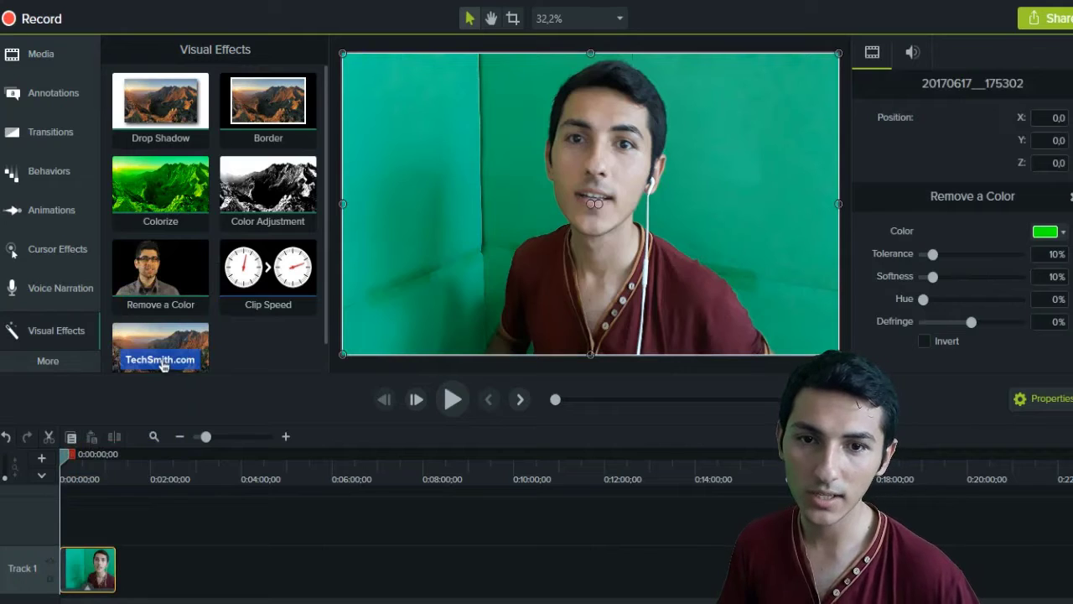
Step: Sample the green backdrop beside the speaker's head in the upper-left area of the video as the color to remove
{"action": "left_click", "coordinate": [1048, 232]}
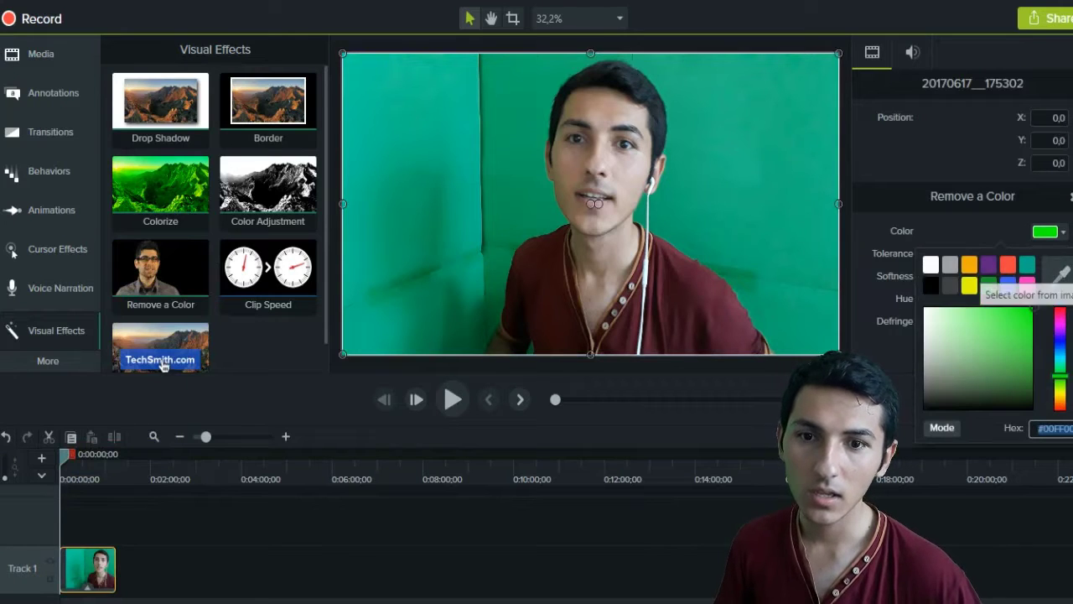
{"action": "left_click", "coordinate": [1057, 276]}
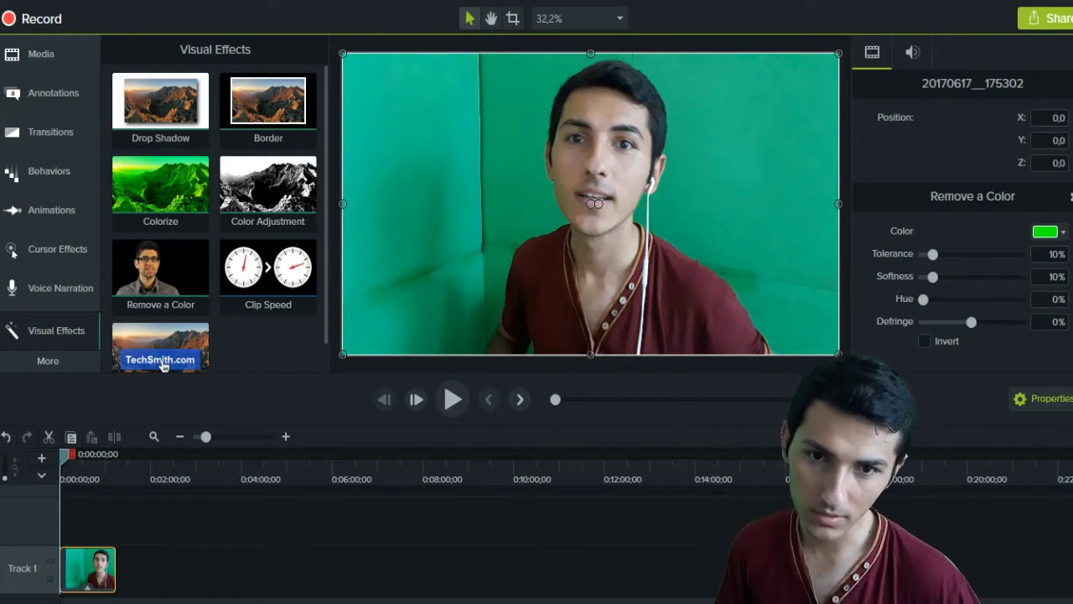
{"action": "left_click", "coordinate": [1062, 232]}
{"action": "left_click", "coordinate": [1059, 276]}
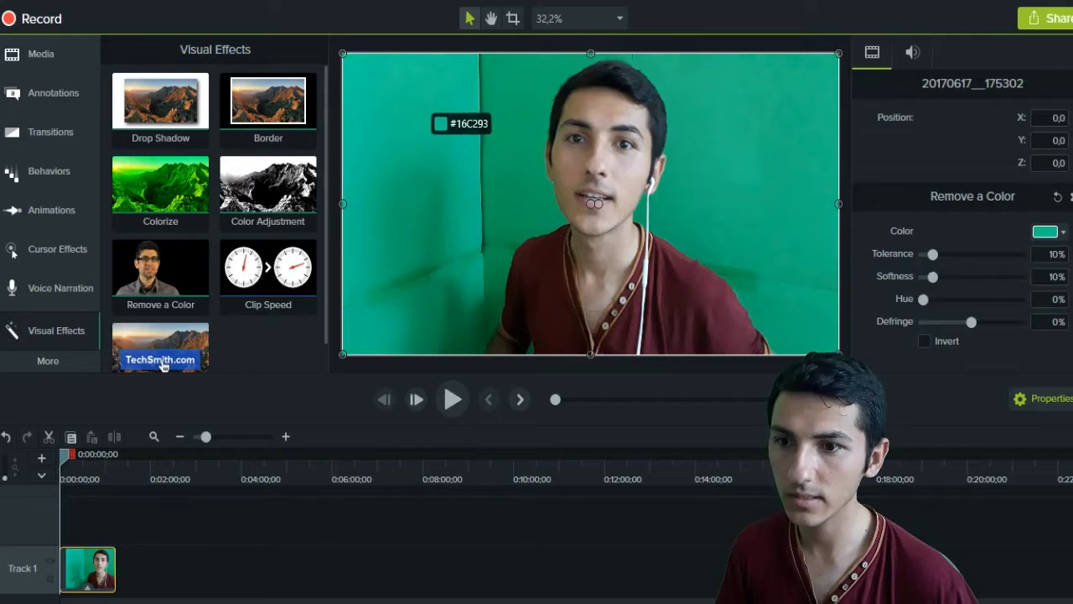
{"action": "left_click", "coordinate": [460, 124]}
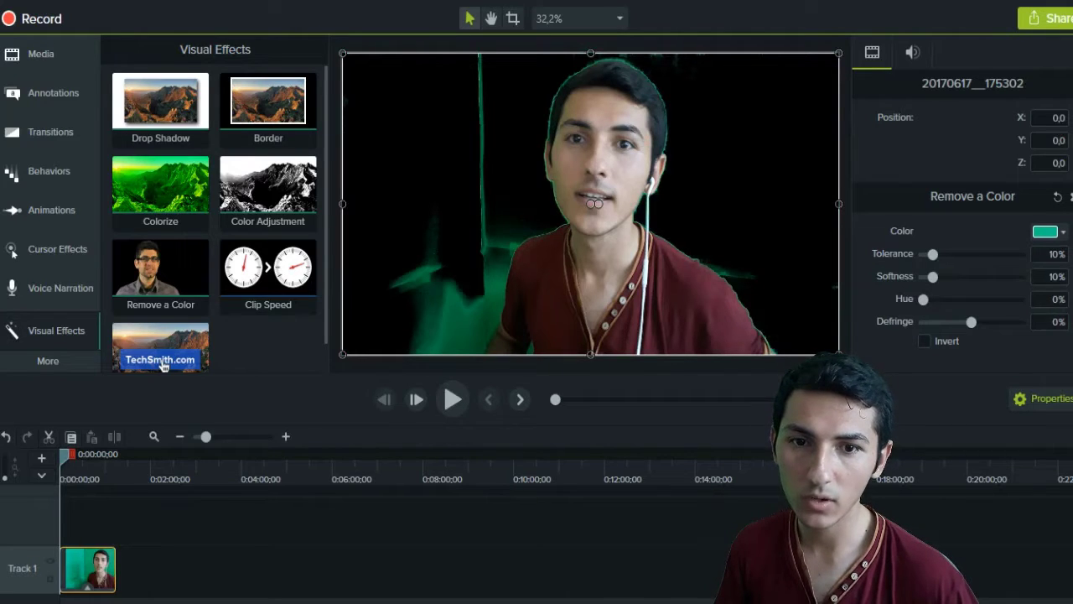
Step: Set the Remove a Color effect's Tolerance to 39% and Softness to 16%
{"action": "left_click_drag", "start_coordinate": [934, 255], "coordinate": [962, 254]}
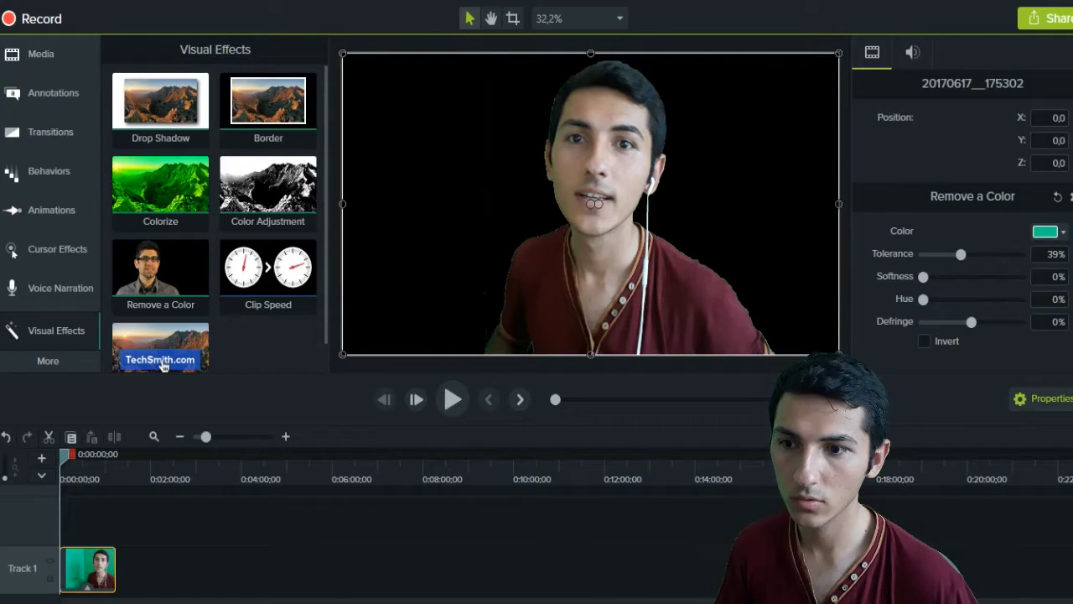
{"action": "left_click_drag", "start_coordinate": [928, 277], "coordinate": [936, 277]}
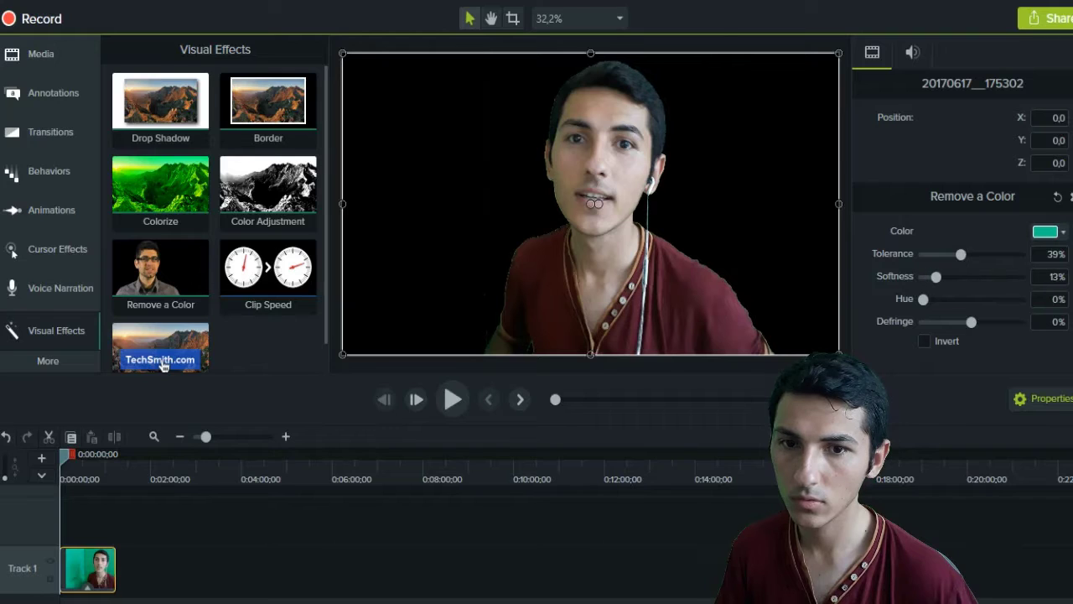
{"action": "key", "text": "Right"}
{"action": "key", "text": "Right"}
{"action": "key", "text": "Right"}
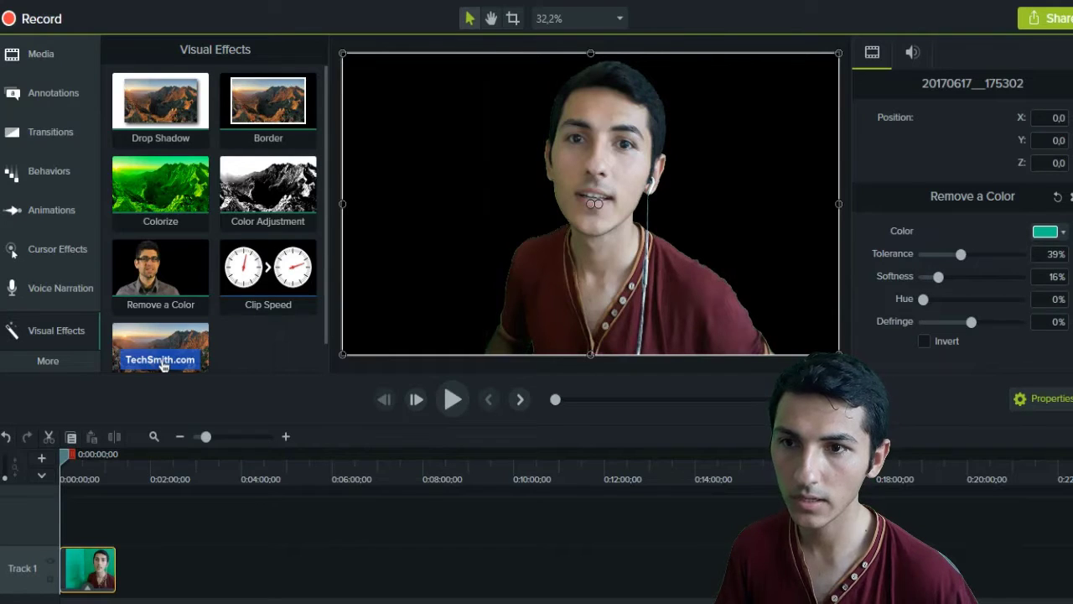
Step: Reduce the Remove a Color effect's Tolerance to 26%
{"action": "key", "text": "Left"}
{"action": "key", "text": "Left"}
{"action": "key", "text": "Left"}
{"action": "key", "text": "Left"}
{"action": "key", "text": "Left"}
{"action": "key", "text": "Left"}
{"action": "key", "text": "Left"}
{"action": "key", "text": "Left"}
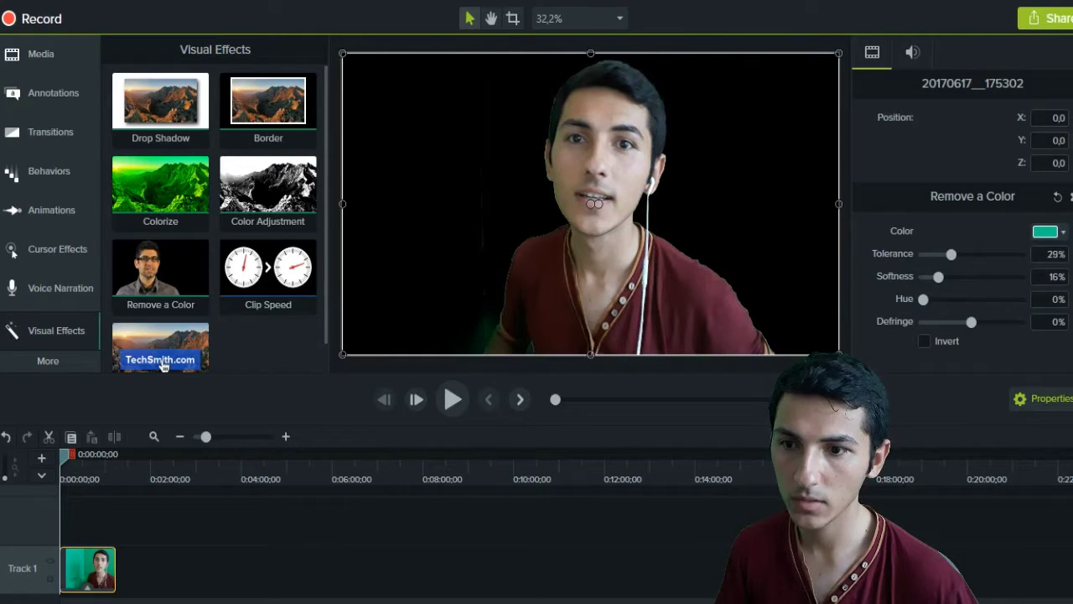
{"action": "left_click_drag", "start_coordinate": [953, 255], "coordinate": [948, 254]}
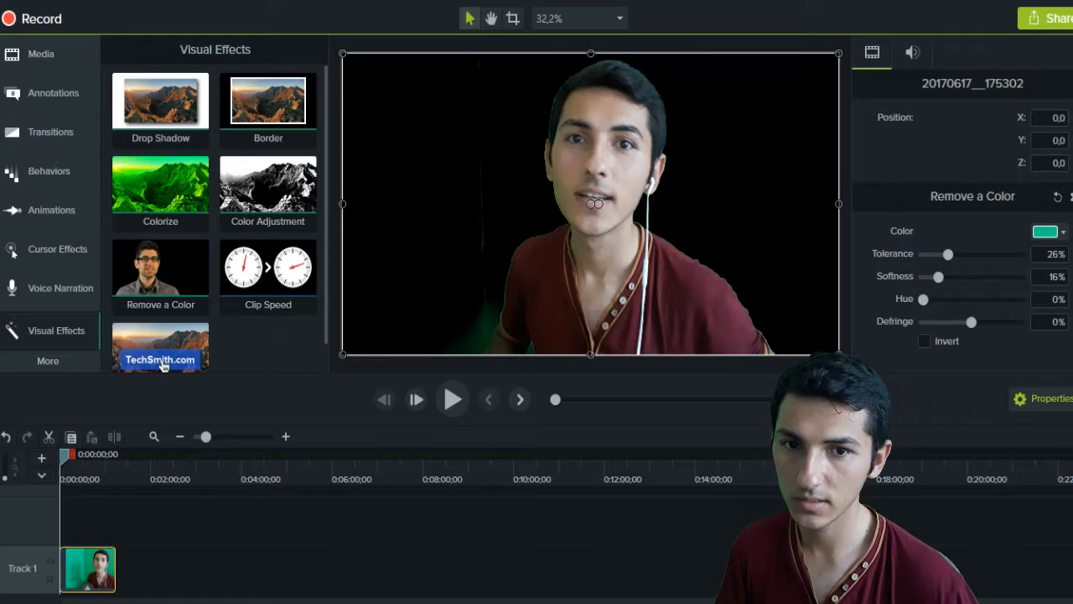
Step: Resample the color to remove from the green backdrop on the other side of the speaker's head
{"action": "left_click", "coordinate": [1046, 231]}
{"action": "left_click", "coordinate": [1063, 231]}
{"action": "left_click", "coordinate": [1058, 274]}
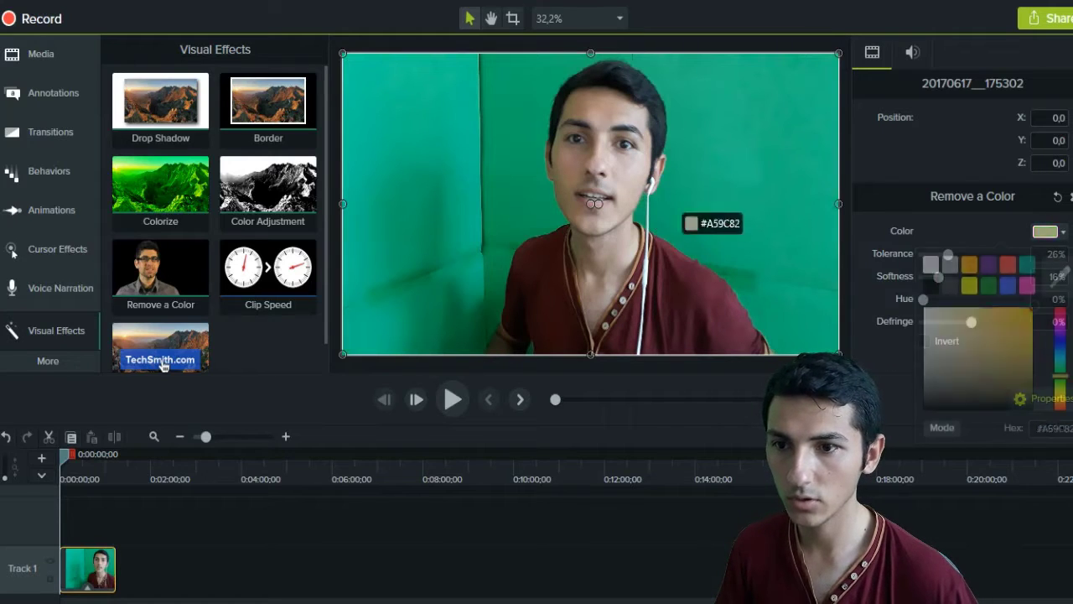
{"action": "left_click", "coordinate": [713, 138]}
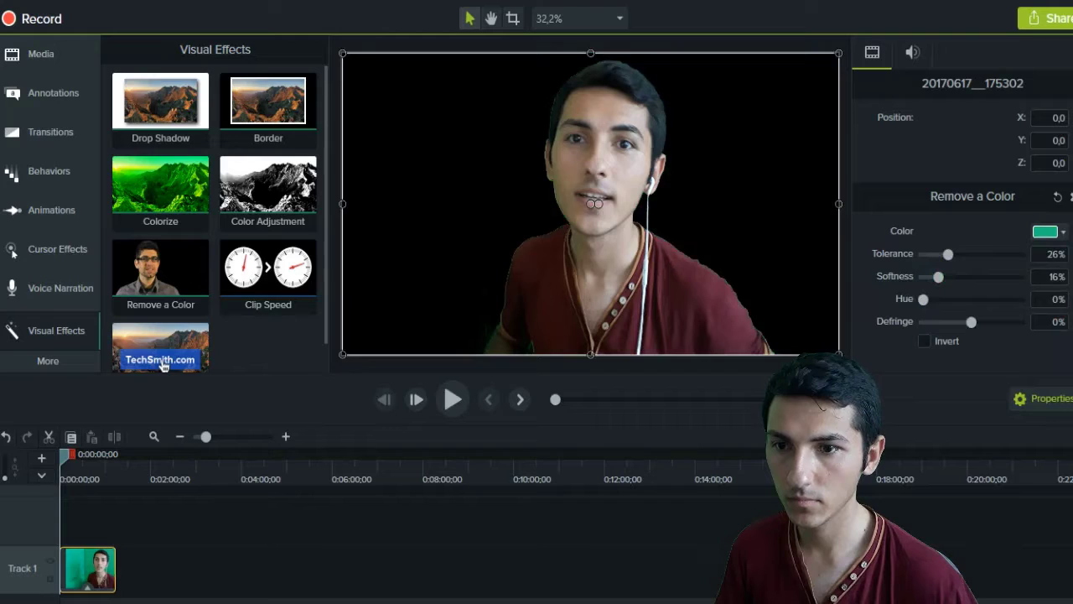
Step: Fine-tune the Remove a Color effect to 27% Tolerance and 11% Softness
{"action": "key", "text": "Right"}
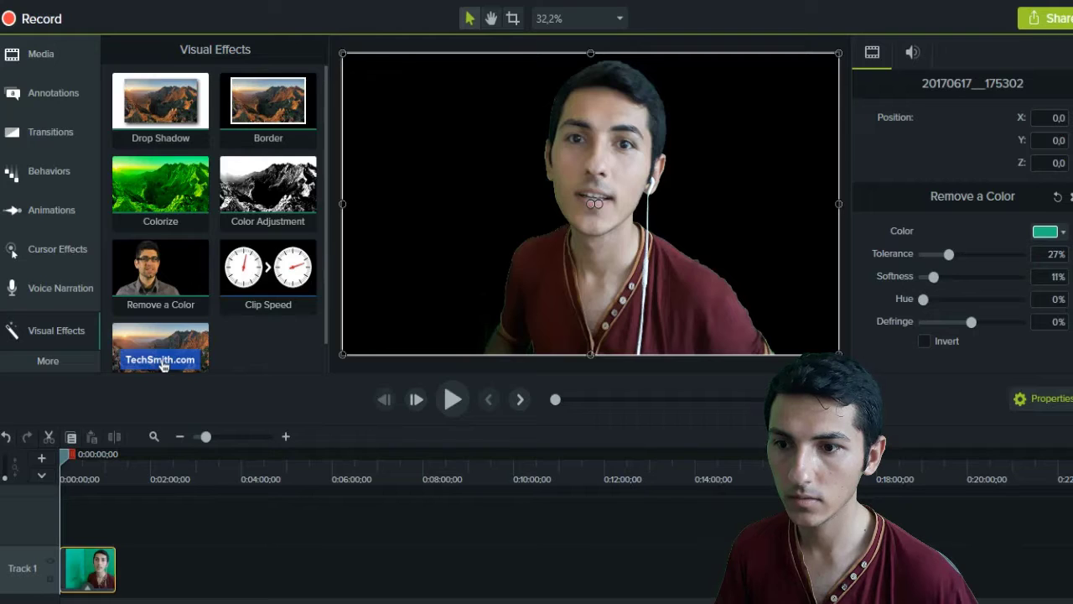
{"action": "left_click_drag", "start_coordinate": [934, 277], "coordinate": [945, 277]}
{"action": "left_click_drag", "start_coordinate": [947, 276], "coordinate": [933, 277]}
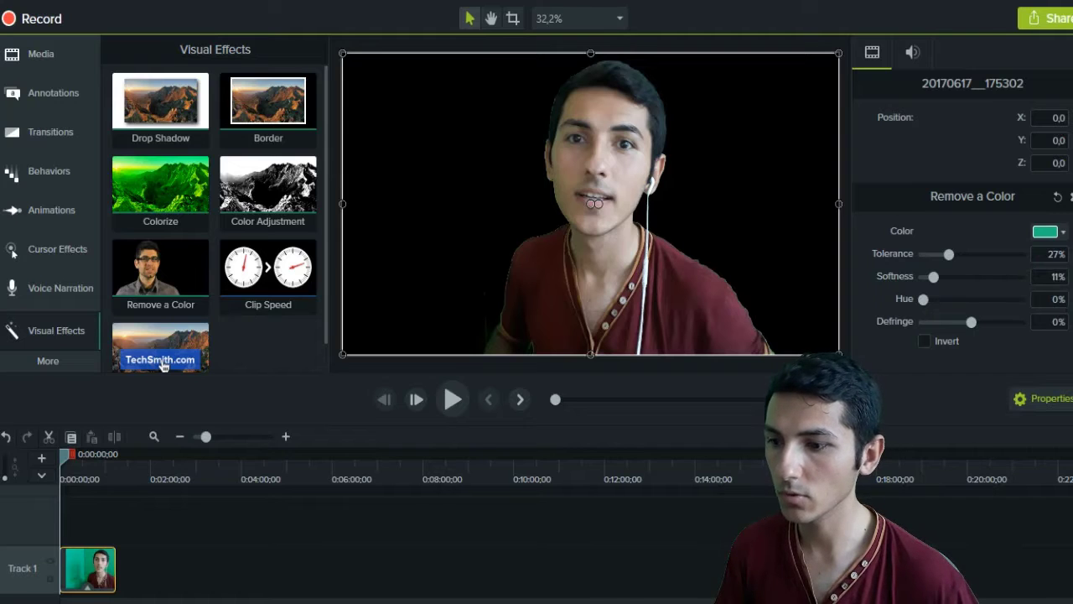
{"action": "key", "text": "alt+Tab"}
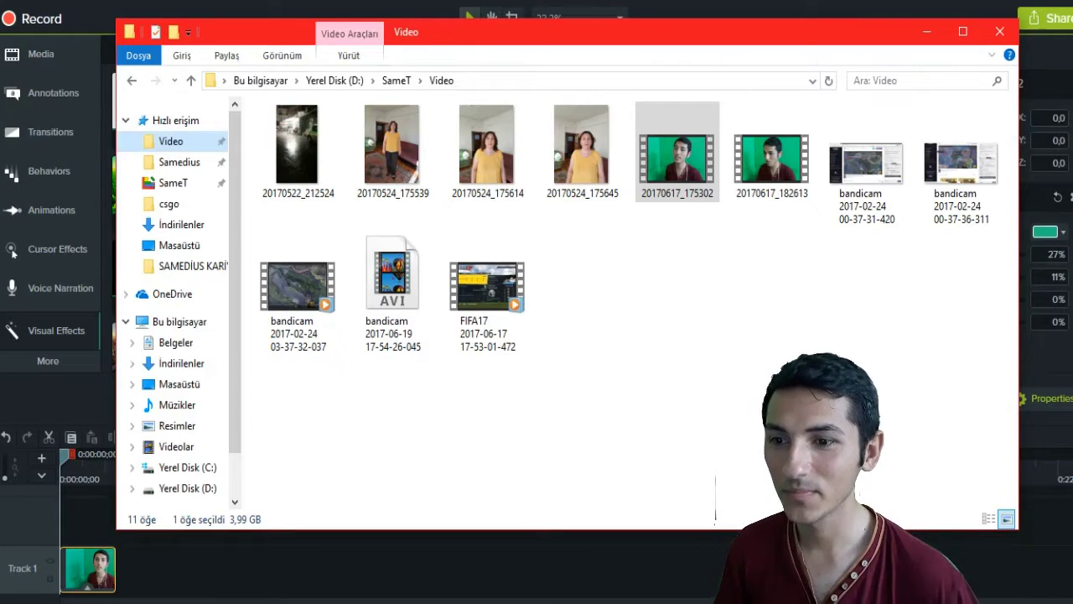
{"action": "key", "text": "alt+Tab"}
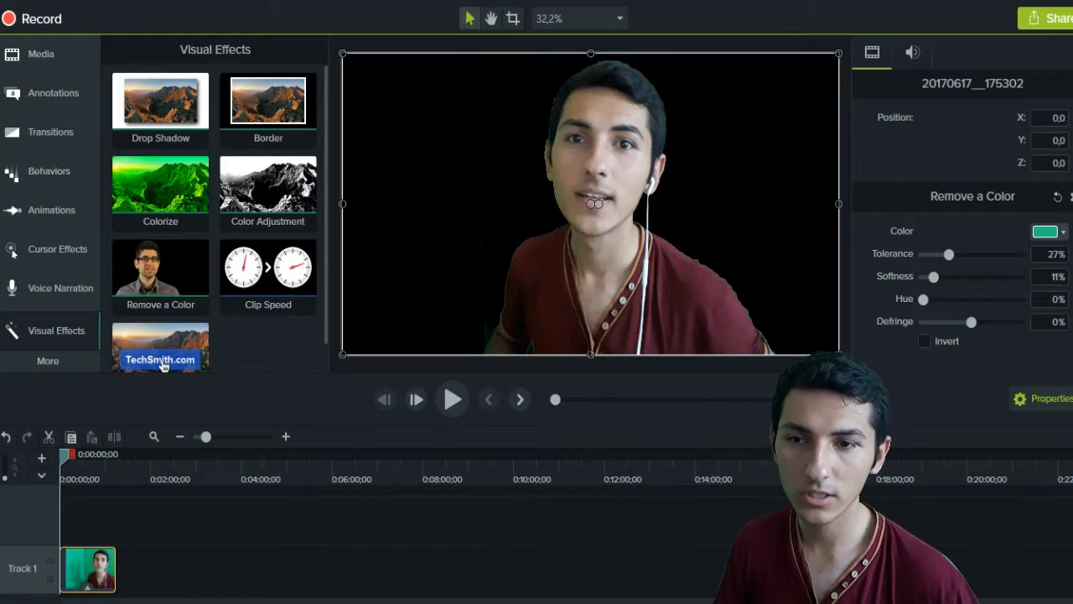
{"action": "left_click", "coordinate": [1062, 232]}
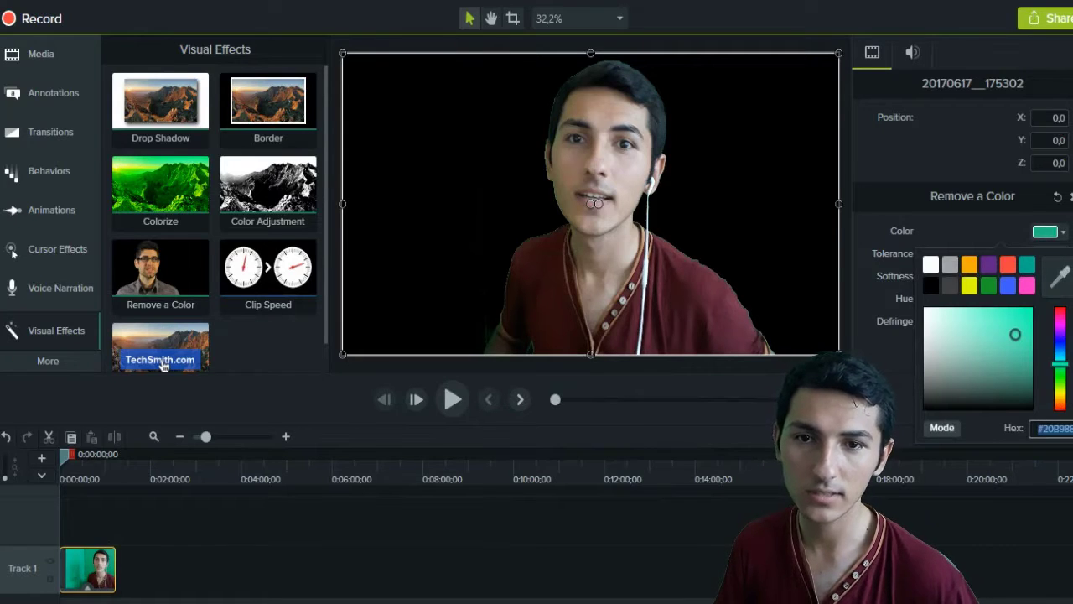
{"action": "key", "text": "Escape"}
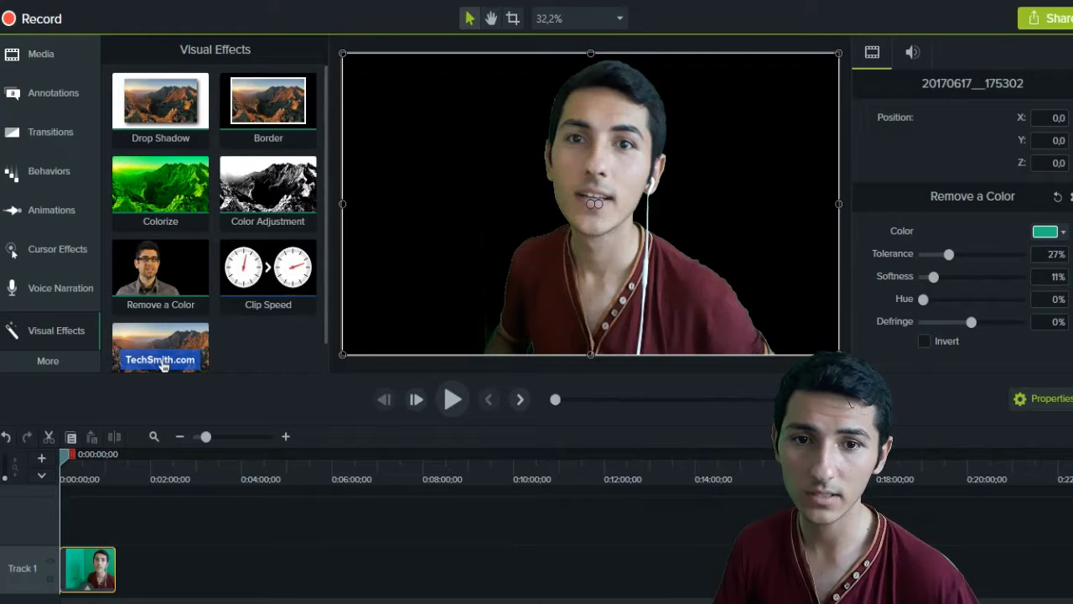
{"action": "left_click", "coordinate": [1063, 231]}
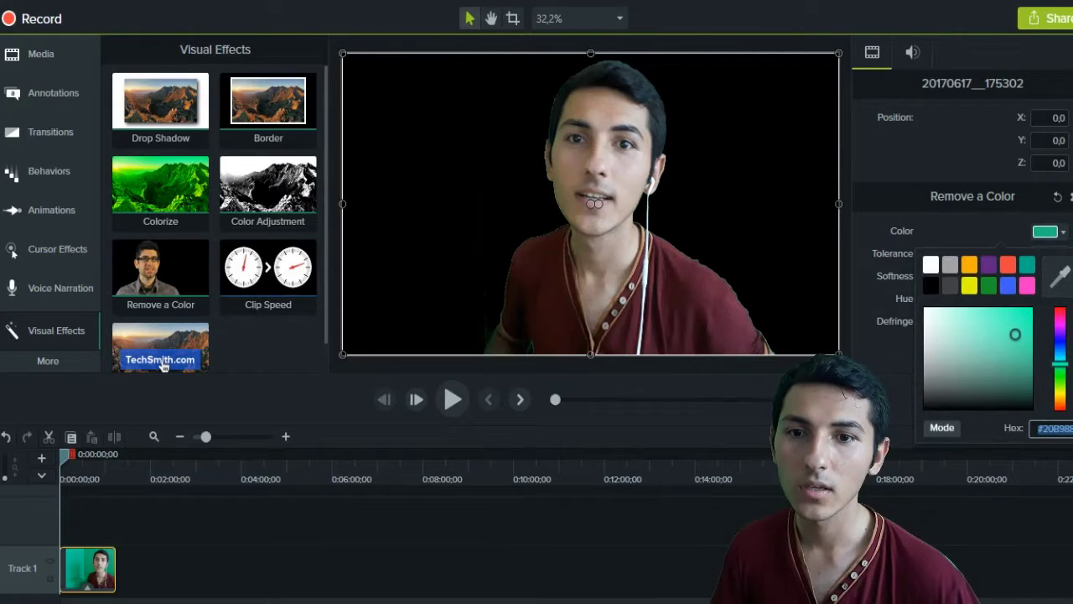
{"action": "key", "text": "Escape"}
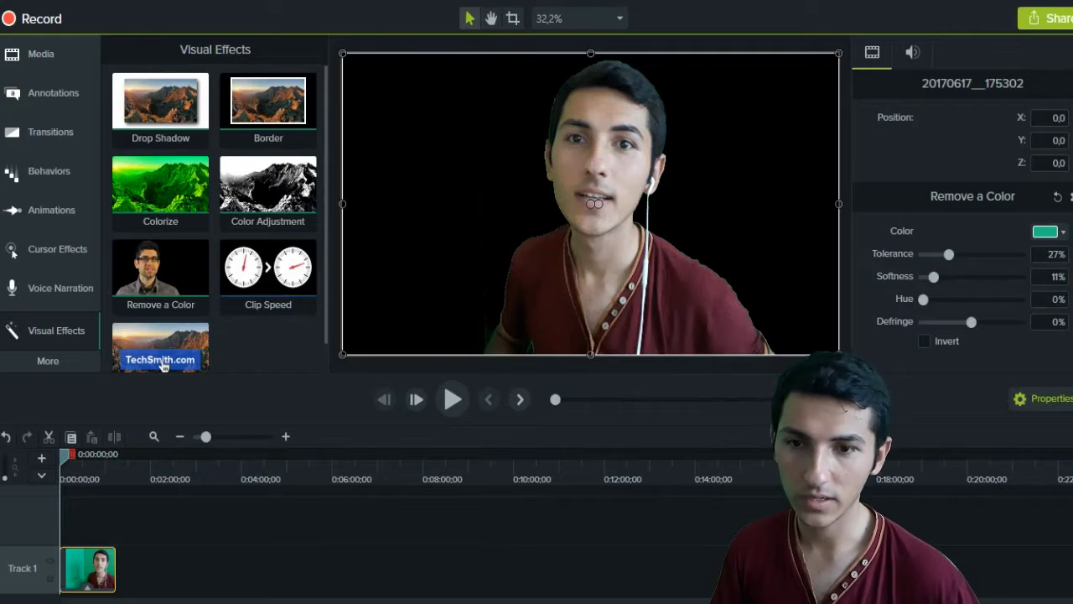
{"action": "key", "text": "Escape"}
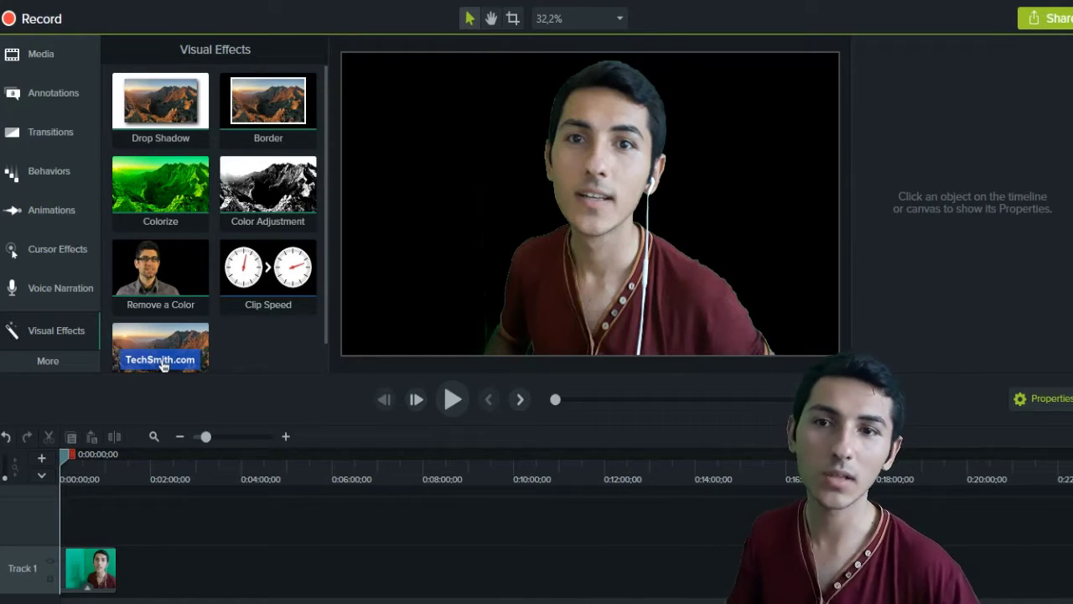
Step: Scale the keyed clip down to about 36.6% and move it into the canvas's lower-right corner, at about X 608.9, Y -342.5
{"action": "left_click", "coordinate": [591, 203]}
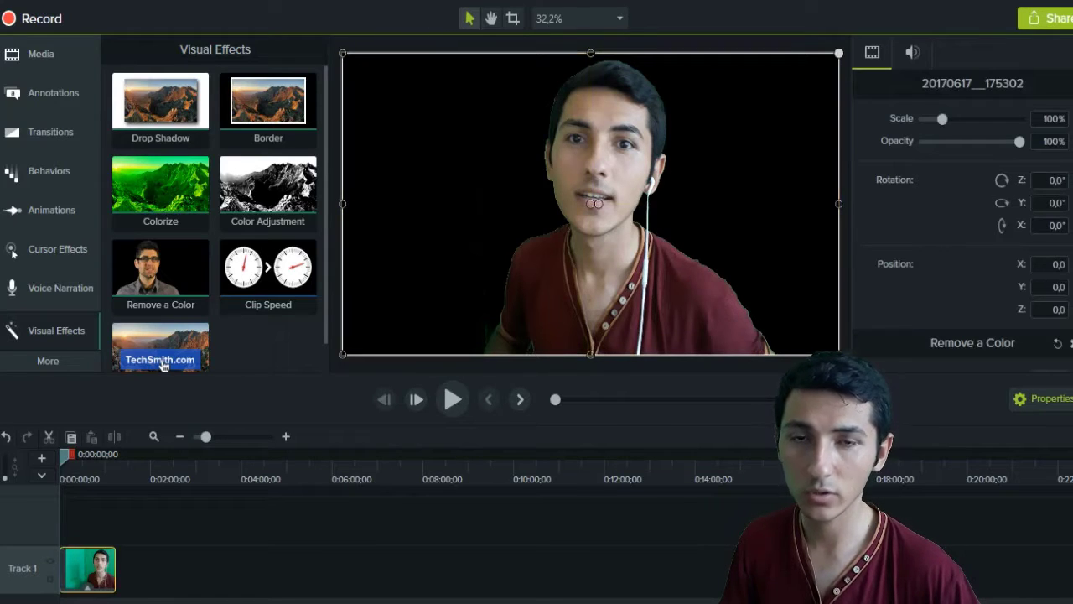
{"action": "left_click_drag", "start_coordinate": [839, 52], "coordinate": [682, 149]}
{"action": "left_click_drag", "start_coordinate": [591, 204], "coordinate": [748, 299]}
{"action": "key", "text": "ctrl+d"}
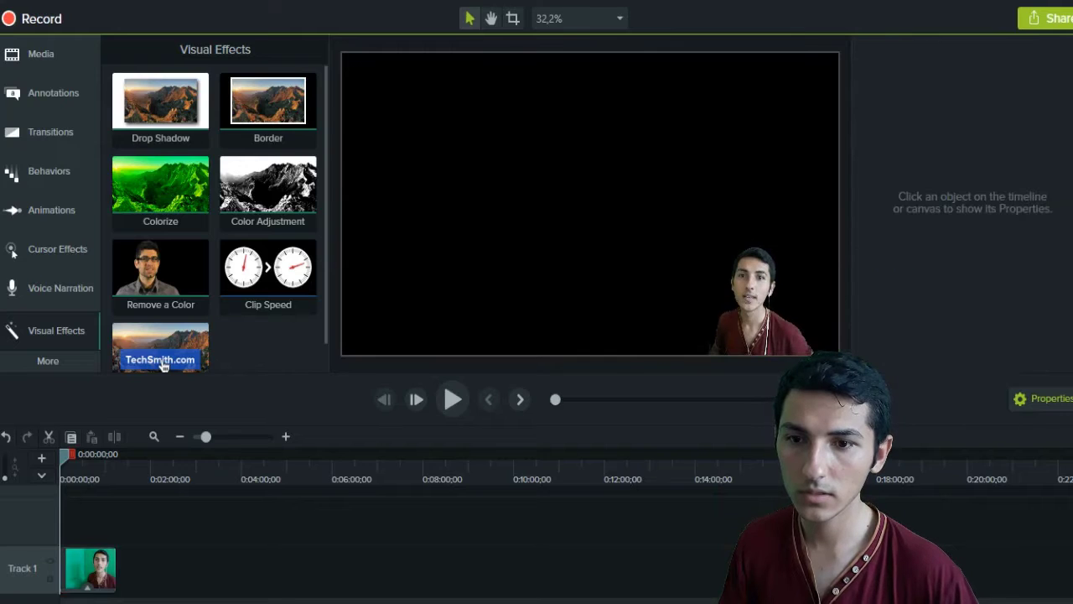
Step: Crop the empty area off the left side of the scaled-down clip, up to just beside the speaker
{"action": "left_click", "coordinate": [748, 299]}
{"action": "key", "text": "alt"}
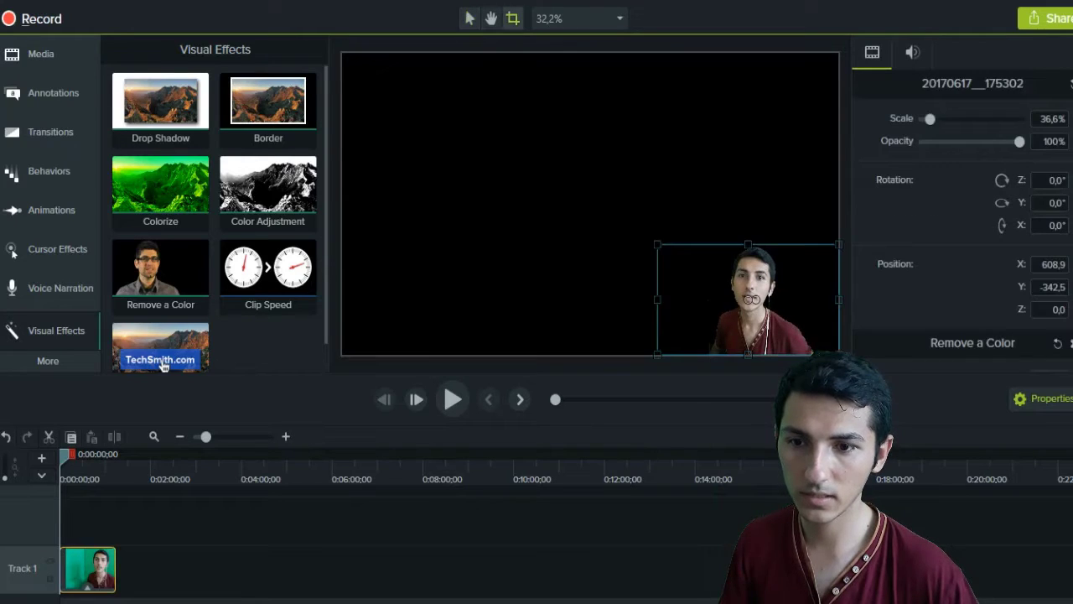
{"action": "left_click_drag", "start_coordinate": [659, 299], "coordinate": [708, 299]}
{"action": "key", "text": "Escape"}
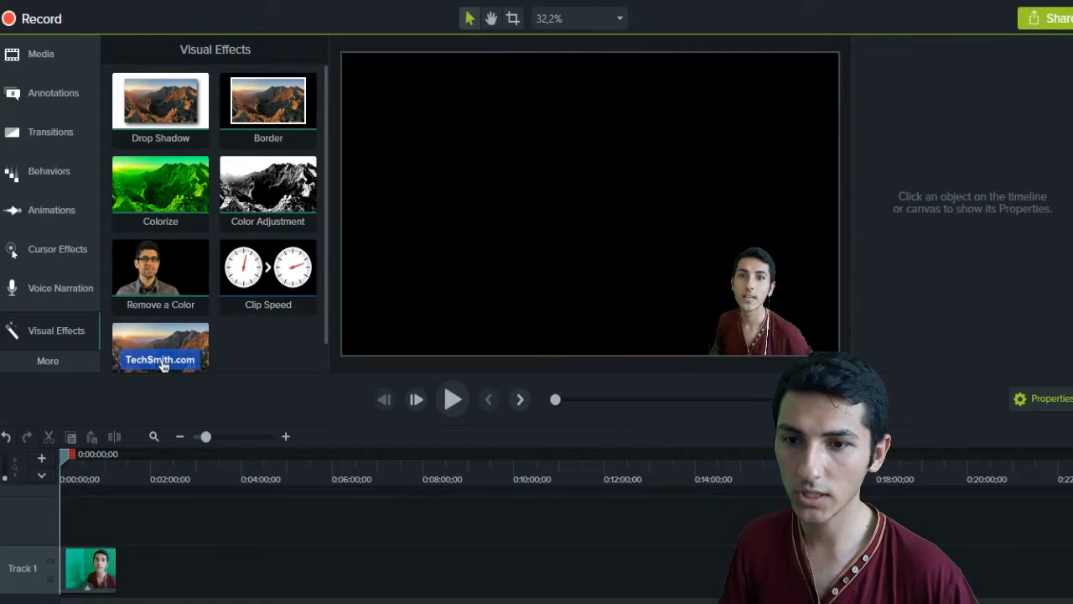
Step: Play back the opening seconds of the cropped overlay clip to check how the crop affects the speaker's gestures
{"action": "key", "text": "space"}
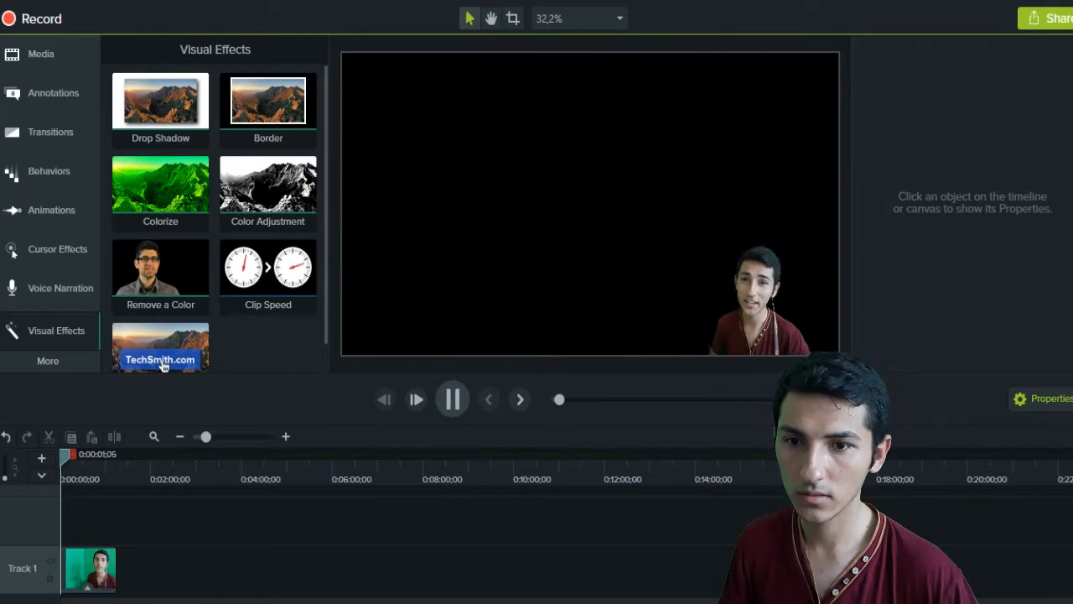
{"action": "key", "text": "space"}
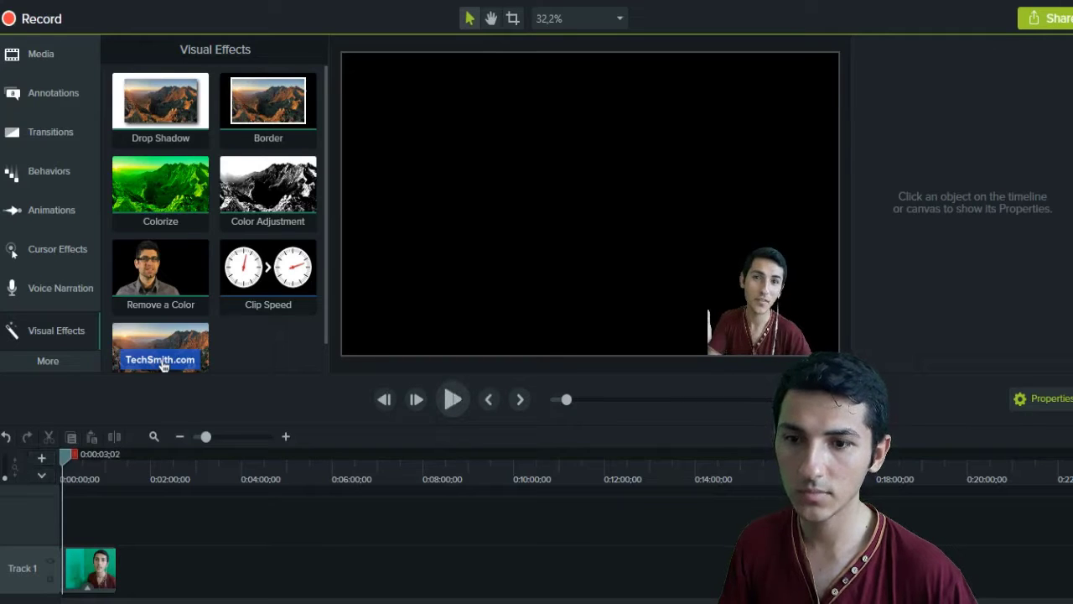
{"action": "key", "text": "space"}
{"action": "key", "text": "space"}
Step: Extend the overlay clip's left crop edge back outward to restore the area beside the speaker
{"action": "left_click", "coordinate": [89, 569]}
{"action": "key", "text": "alt"}
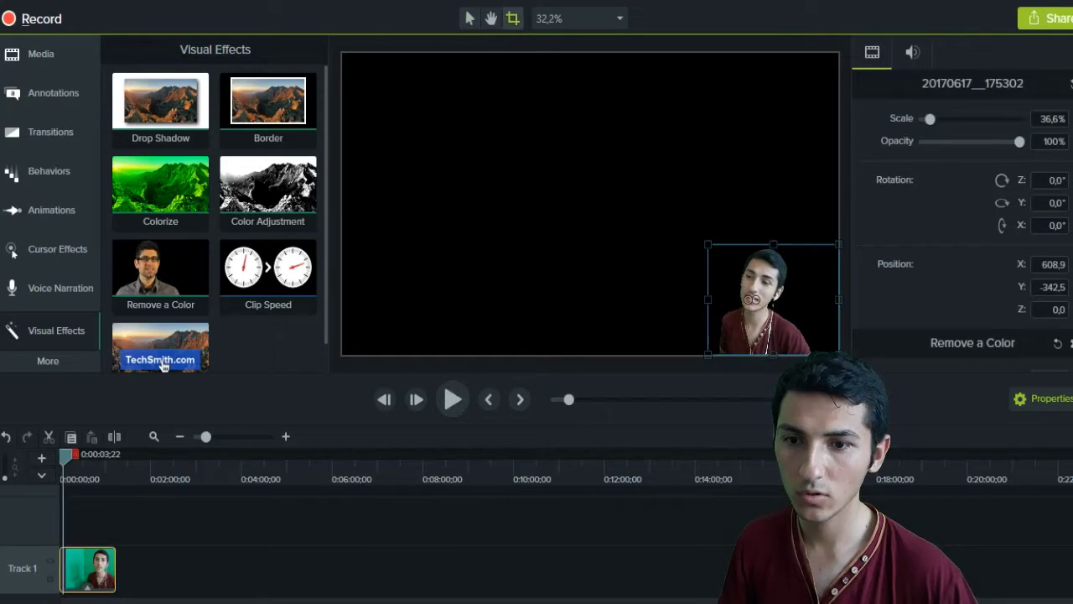
{"action": "left_click_drag", "start_coordinate": [708, 299], "coordinate": [657, 300]}
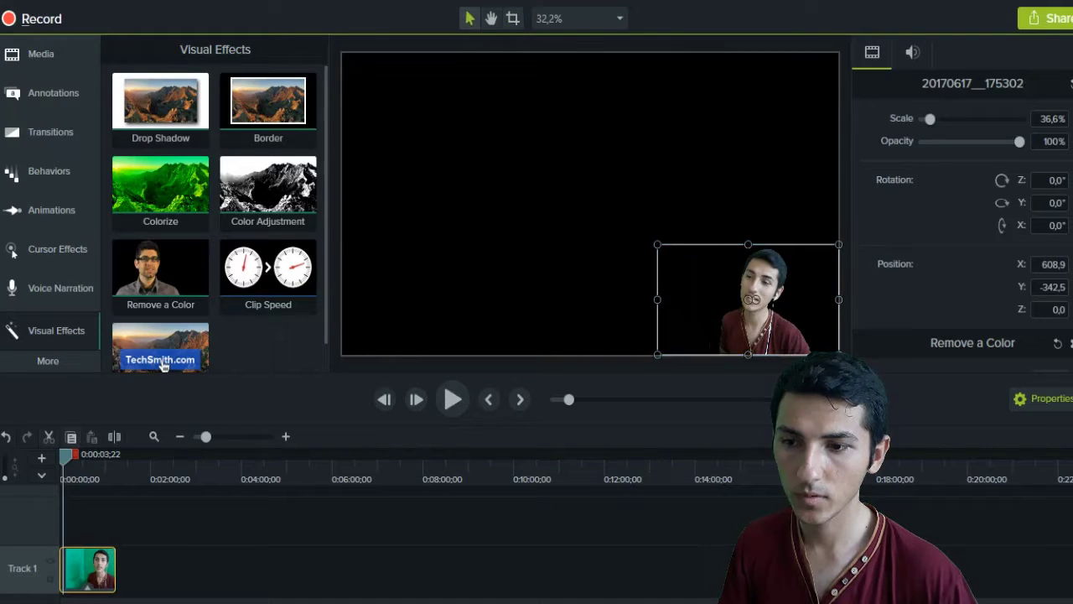
Step: Play the uncropped overlay clip from the start of the timeline to check the speaker's hand movements
{"action": "key", "text": "ctrl+Home"}
{"action": "key", "text": "space"}
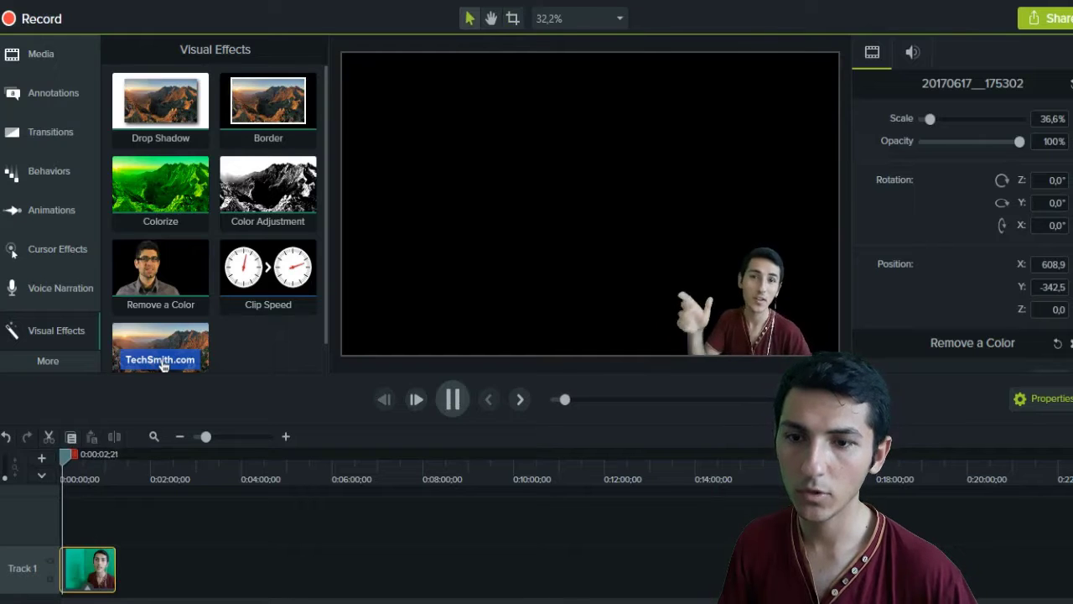
{"action": "key", "text": "space"}
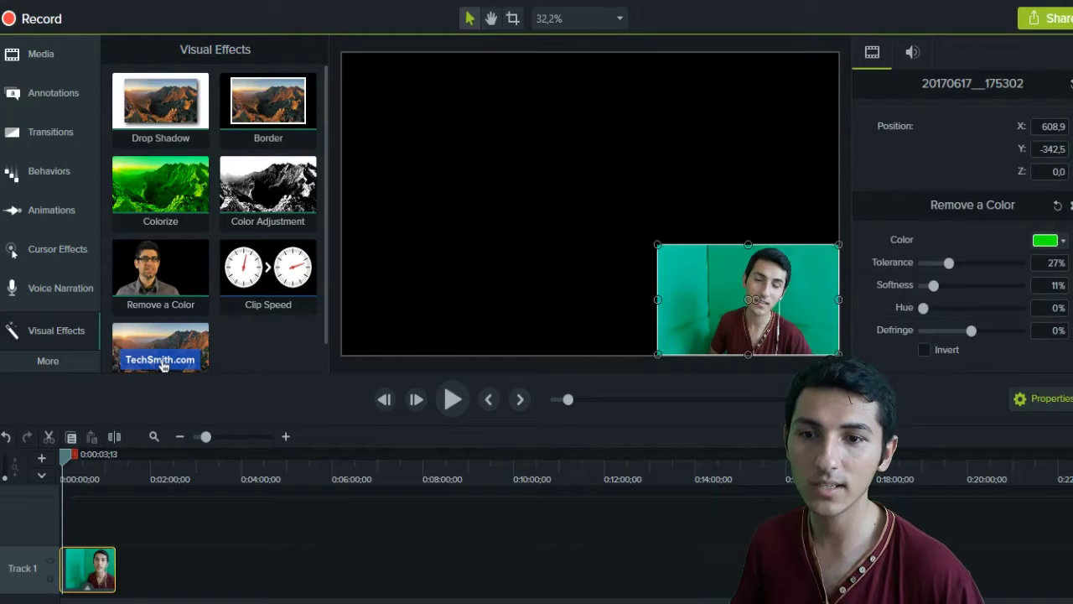
Step: Crop the left side of the green-backdrop clip up to just beside the speaker
{"action": "key", "text": "Escape"}
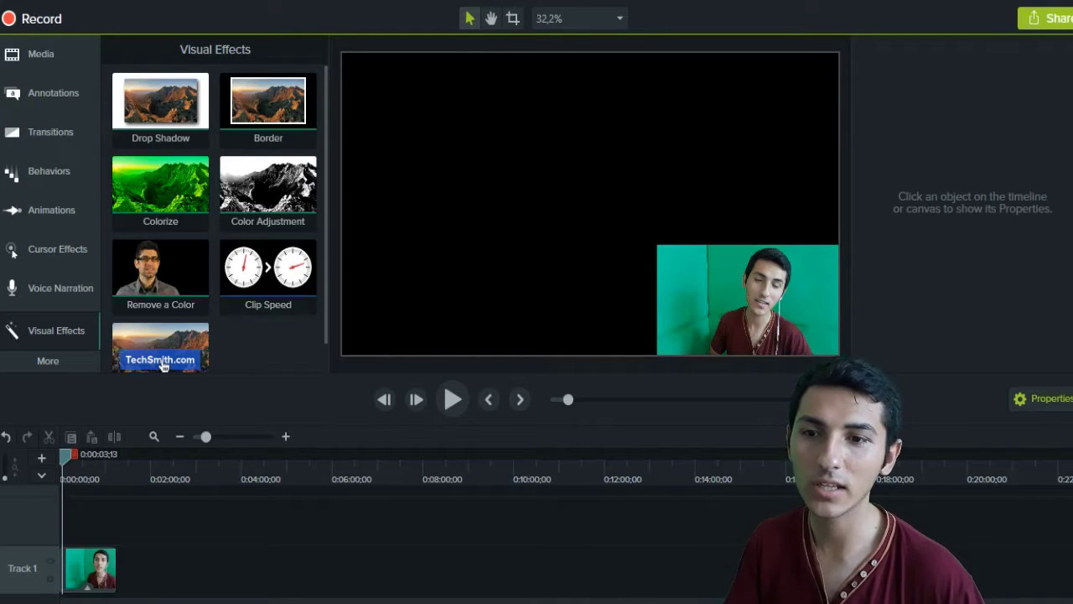
{"action": "left_click", "coordinate": [89, 569]}
{"action": "key", "text": "alt"}
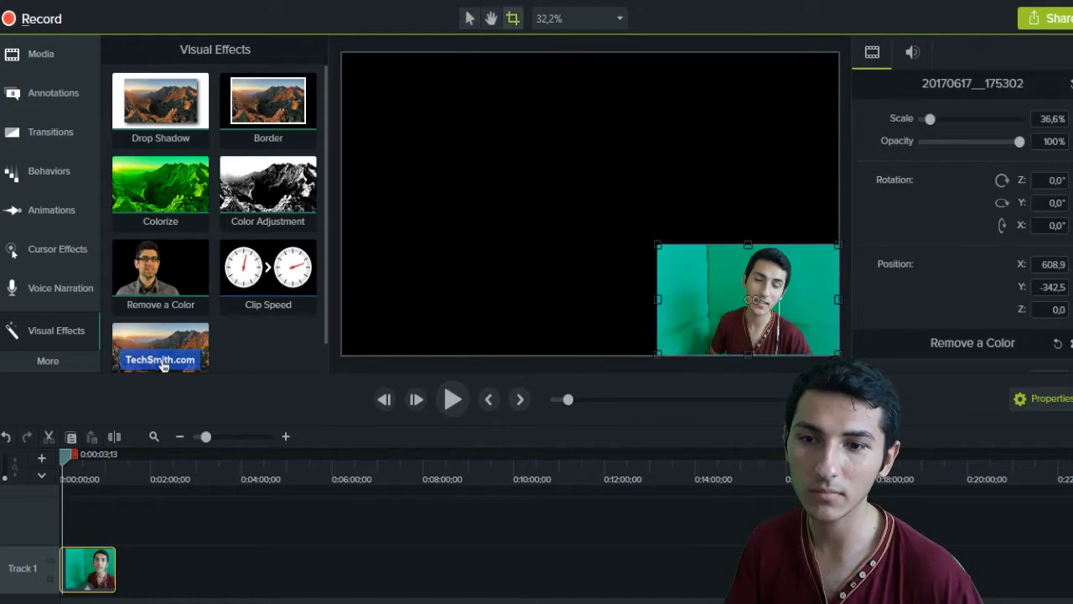
{"action": "left_click_drag", "start_coordinate": [658, 299], "coordinate": [706, 299]}
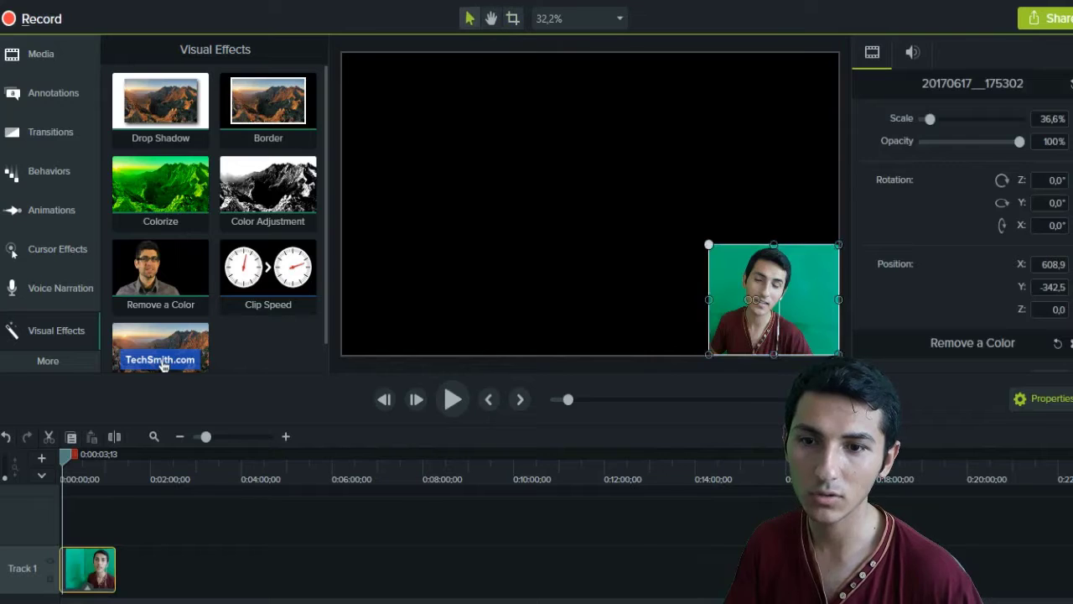
Step: Scale the cropped clip down to about 21.7% and move it into the canvas's lower-right corner, at about X 752.0, Y -423.0
{"action": "left_click_drag", "start_coordinate": [710, 245], "coordinate": [736, 267]}
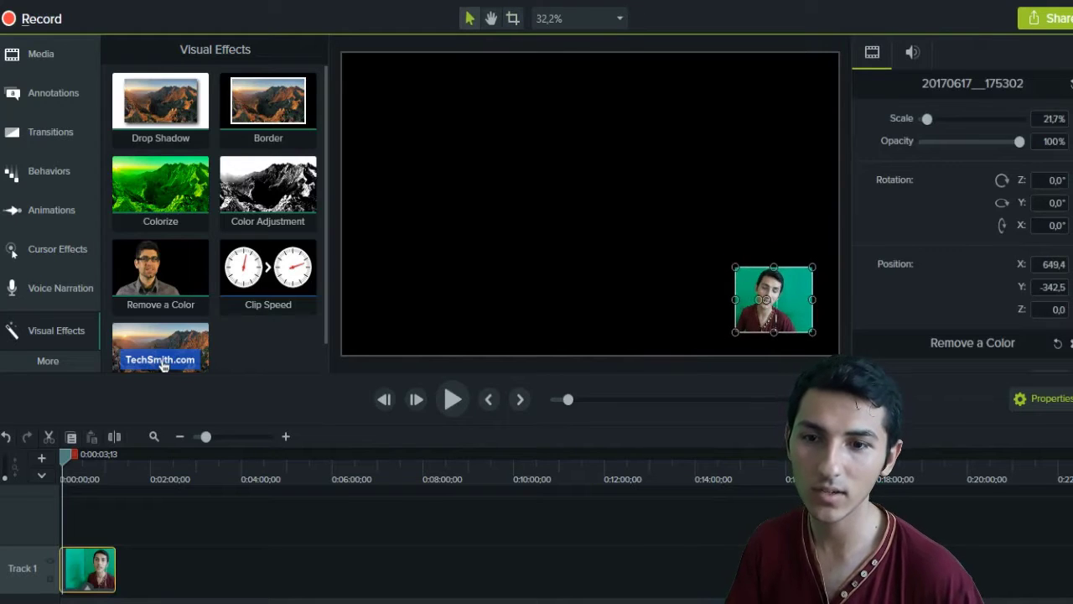
{"action": "left_click_drag", "start_coordinate": [775, 300], "coordinate": [800, 322]}
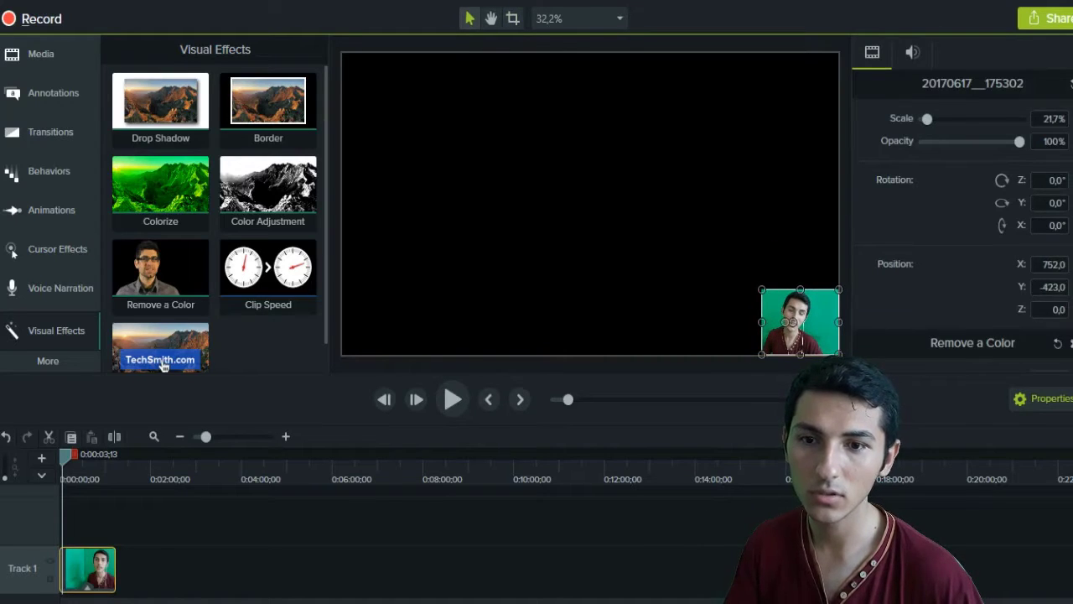
{"action": "key", "text": "ctrl+d"}
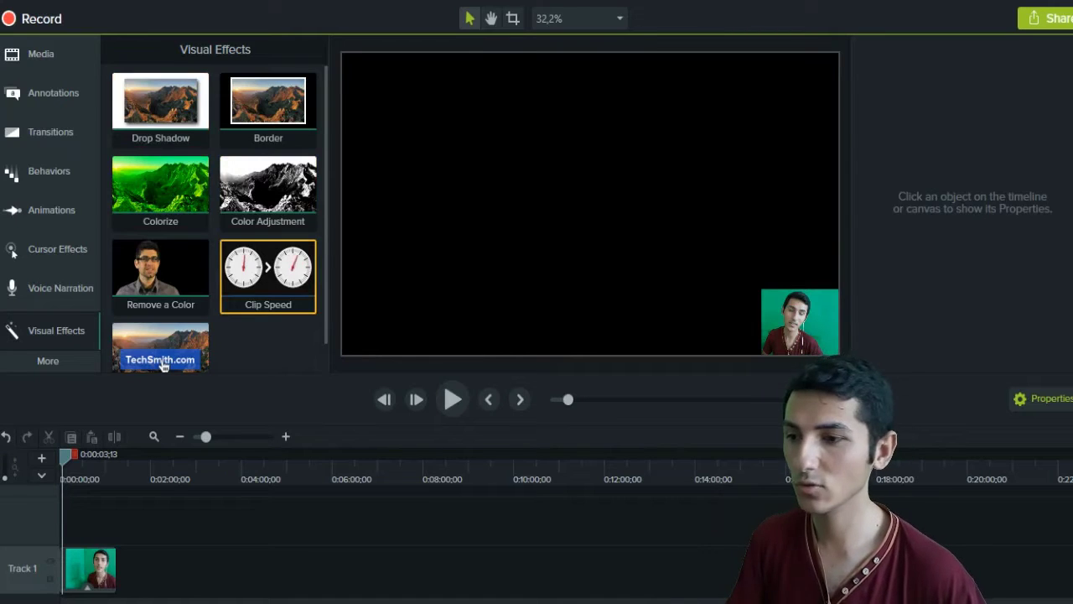
Step: Return to the project's media and exit Camtasia without saving the changes to Untitled Project
{"action": "left_click", "coordinate": [40, 54]}
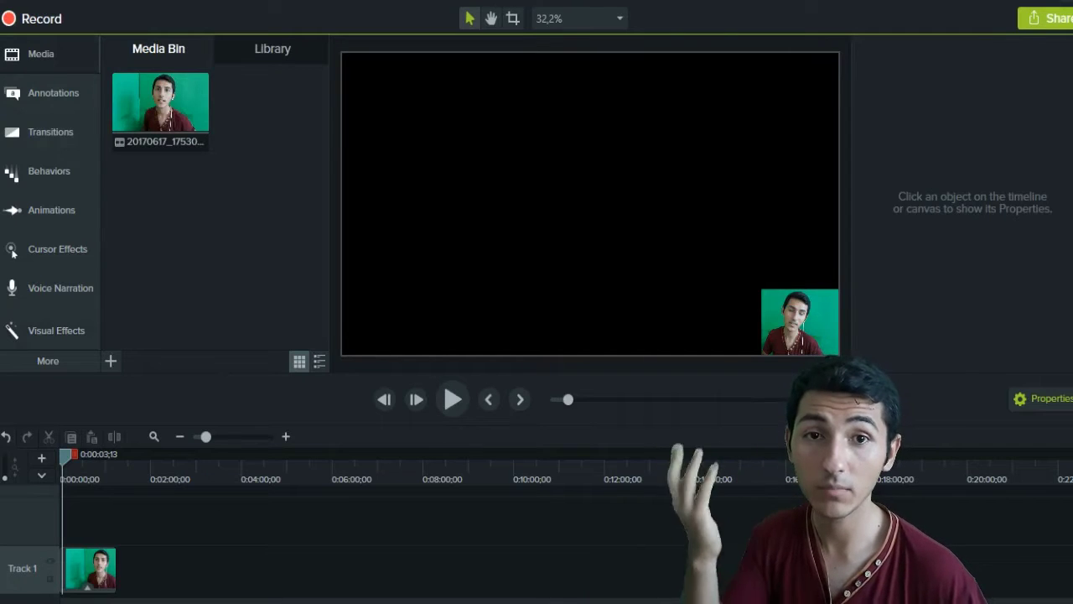
{"action": "key", "text": "alt+F4"}
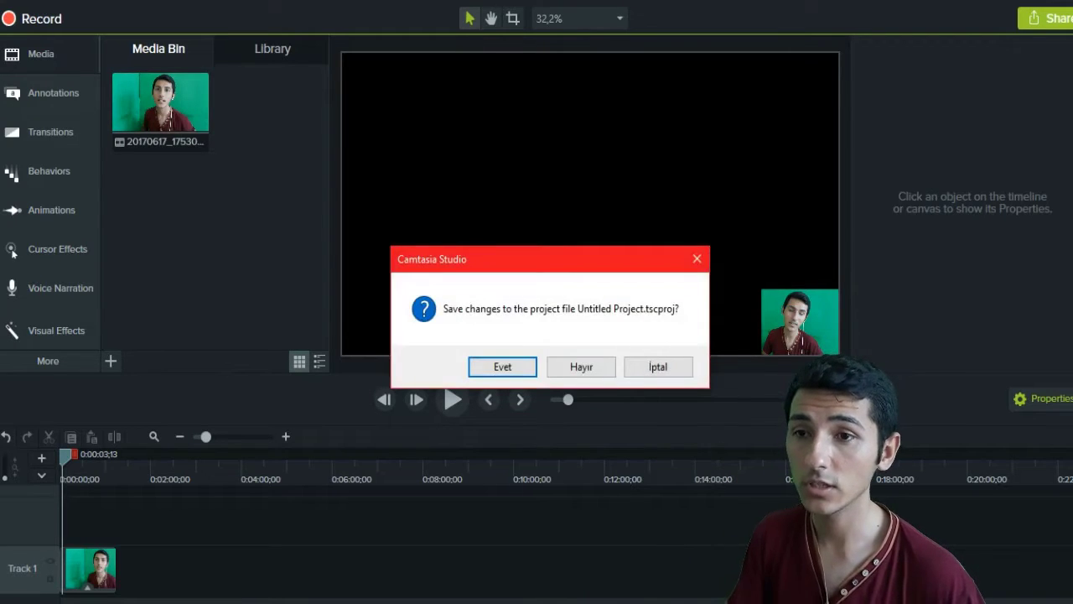
{"action": "key", "text": "Tab"}
{"action": "key", "text": "Return"}
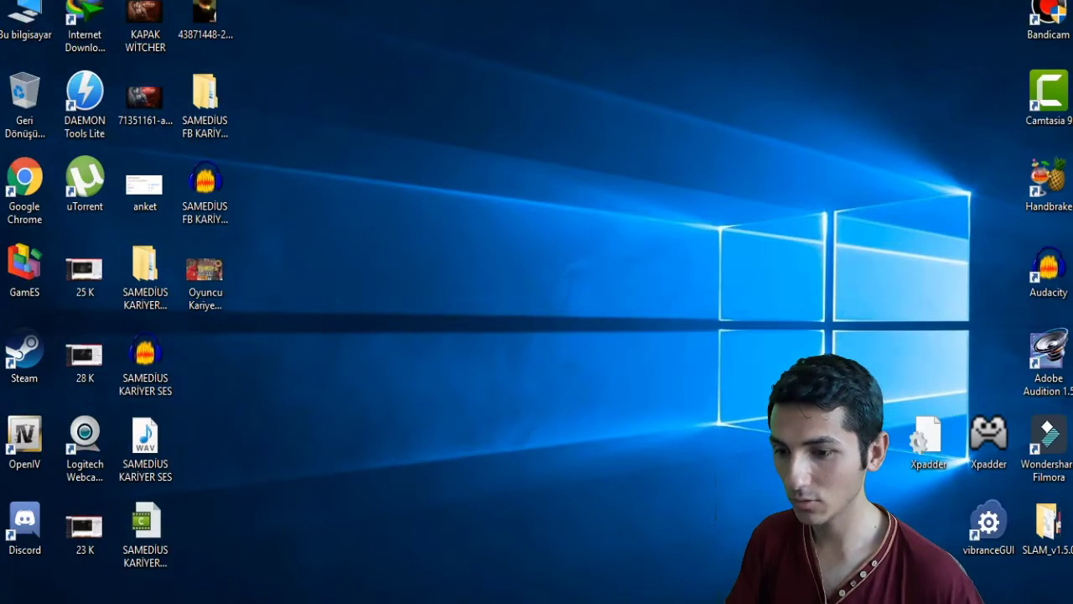
Step: Switch to Bandicam and review its video and audio format settings, leaving them unchanged and minimizing the program
{"action": "left_click", "coordinate": [332, 553]}
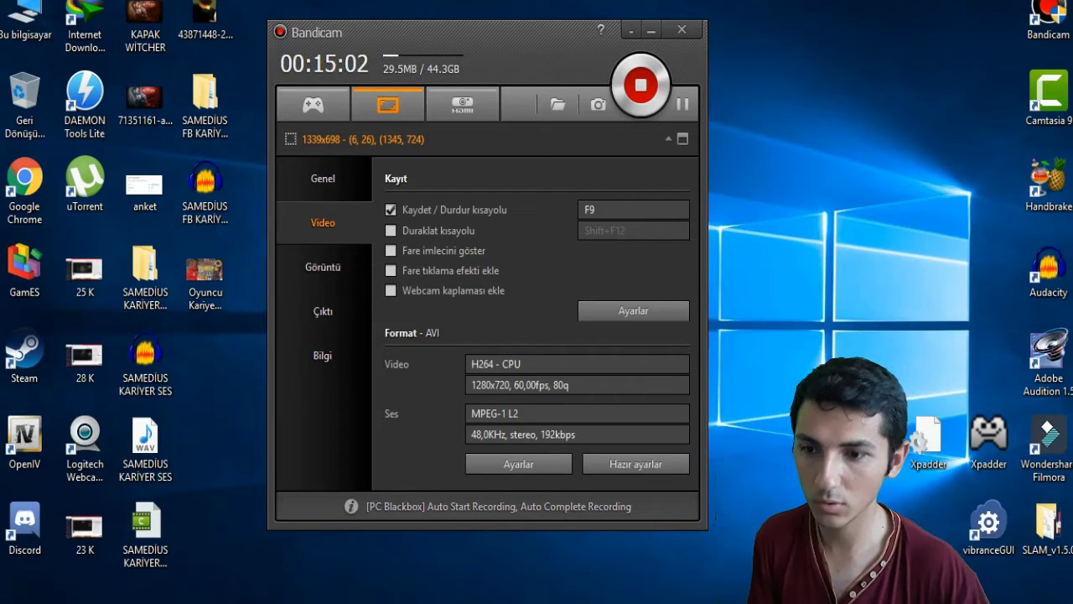
{"action": "left_click", "coordinate": [519, 464]}
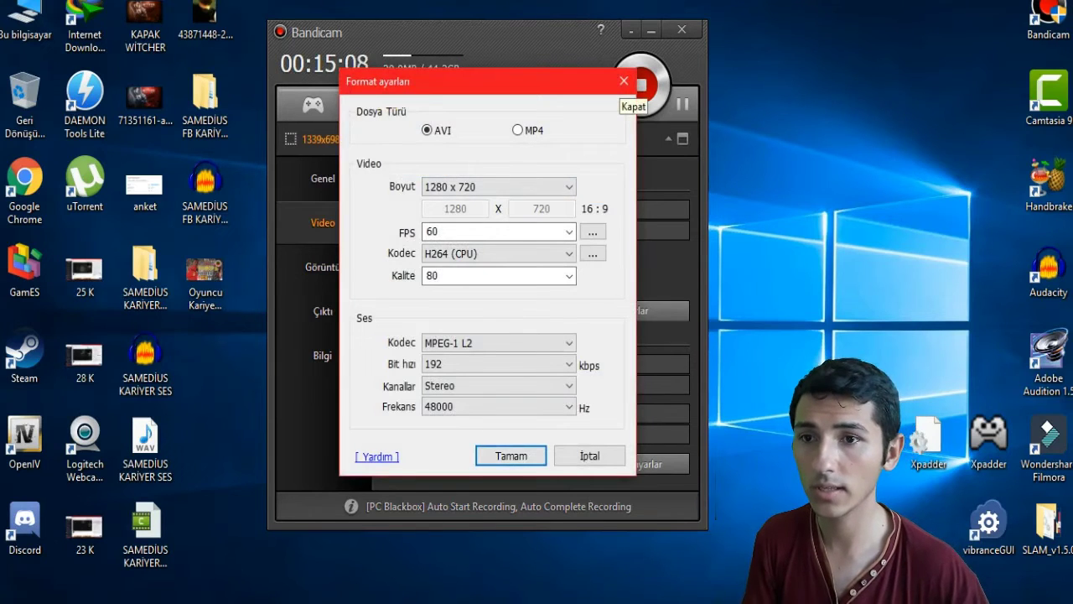
{"action": "left_click", "coordinate": [624, 80]}
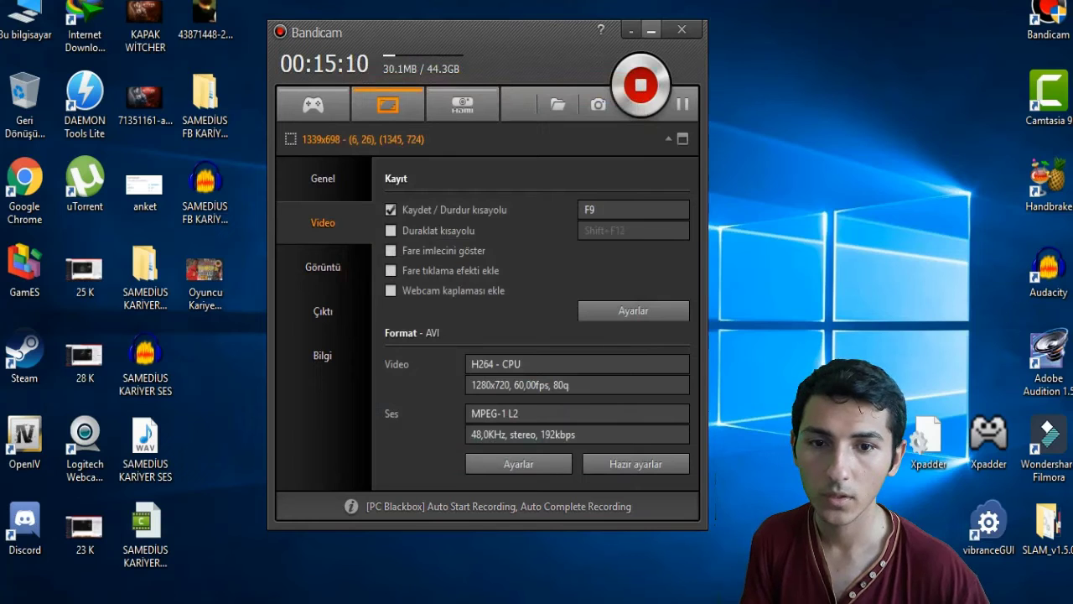
{"action": "left_click", "coordinate": [650, 30]}
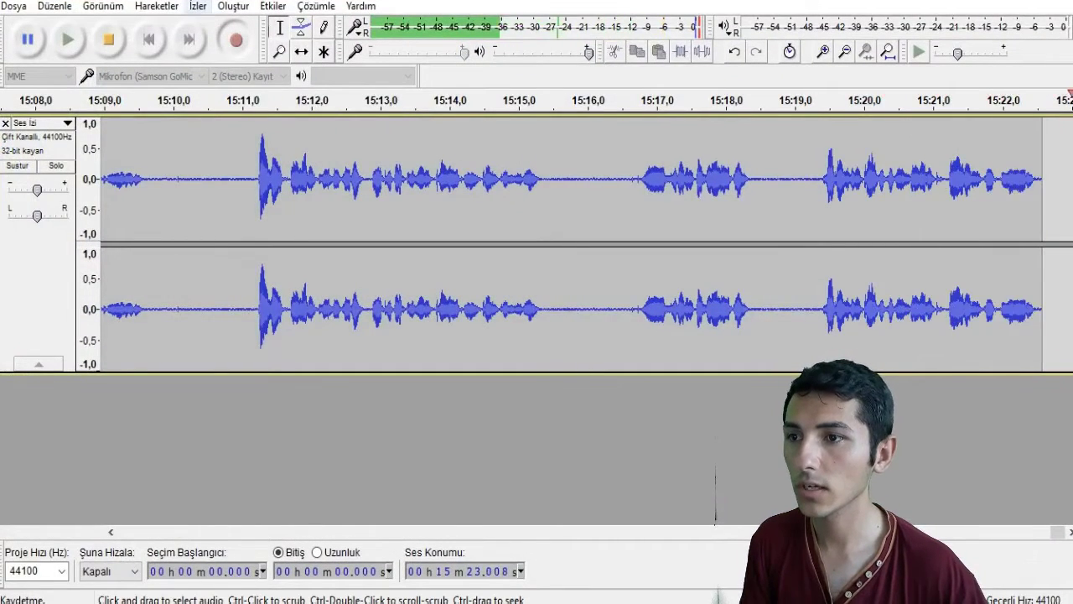
Step: Look up the noise reduction effect (Gürültü Azaltma) among Audacity's audio effects
{"action": "left_click", "coordinate": [273, 6]}
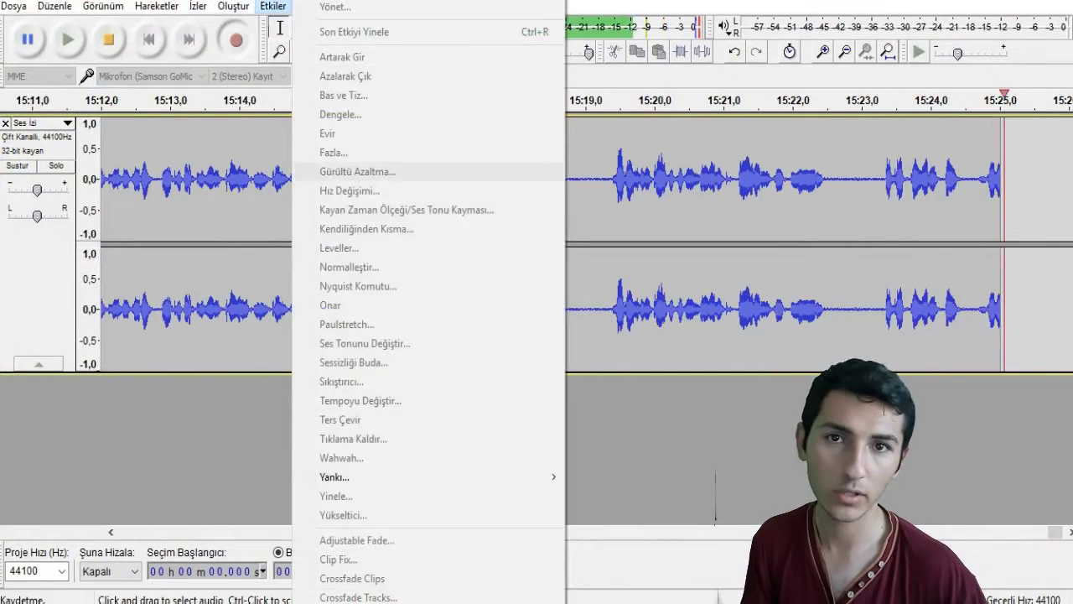
{"action": "key", "text": "Escape"}
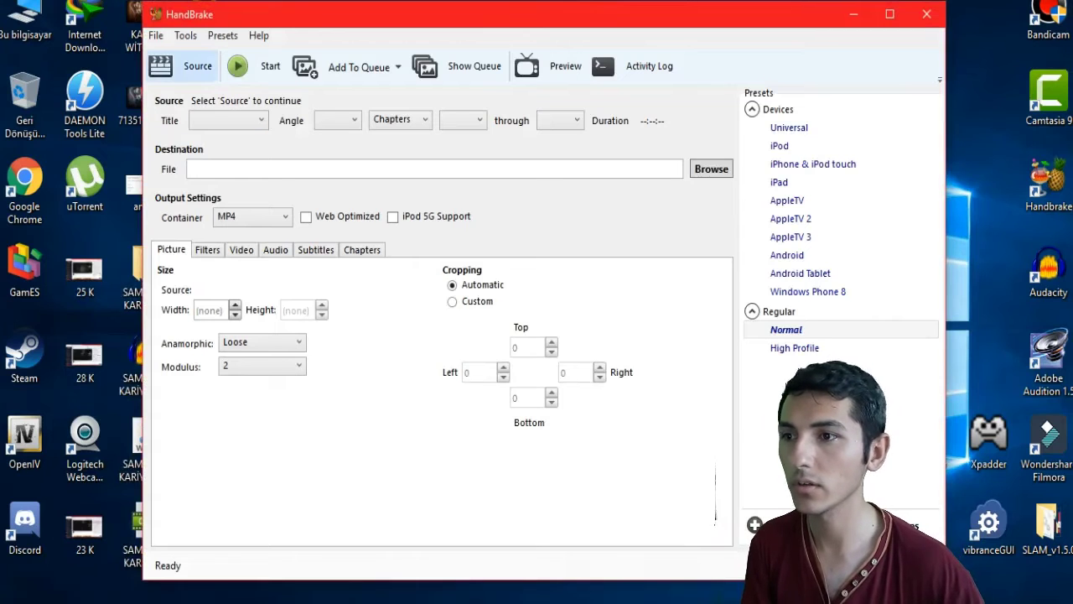
Step: Load the single file SAMEDİUS KARİYER VİDEO as the source in HandBrake, checking its file properties before opening it
{"action": "left_click", "coordinate": [198, 65]}
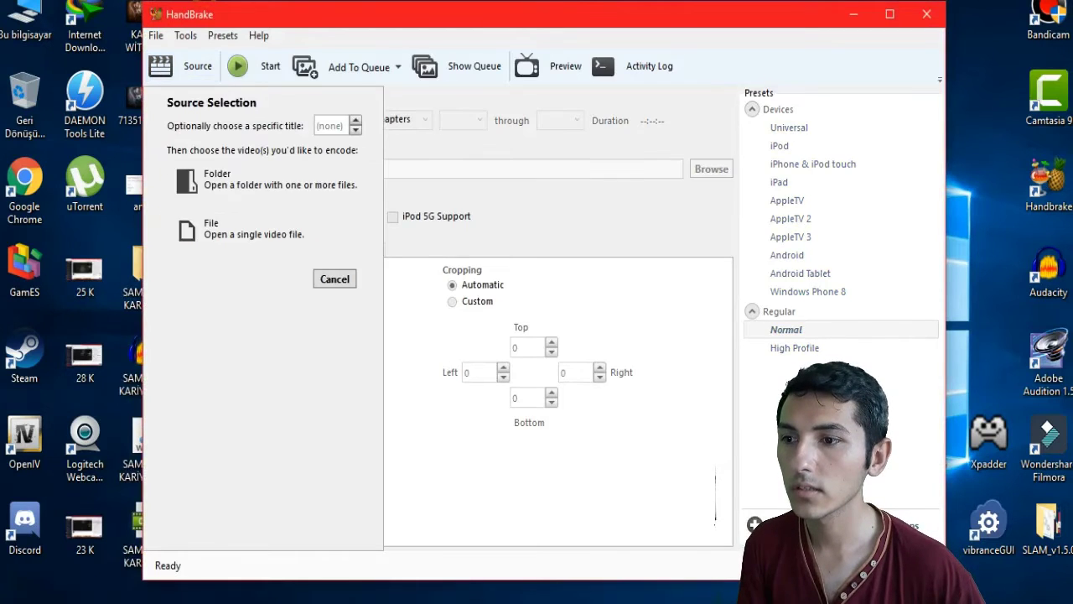
{"action": "left_click", "coordinate": [205, 231]}
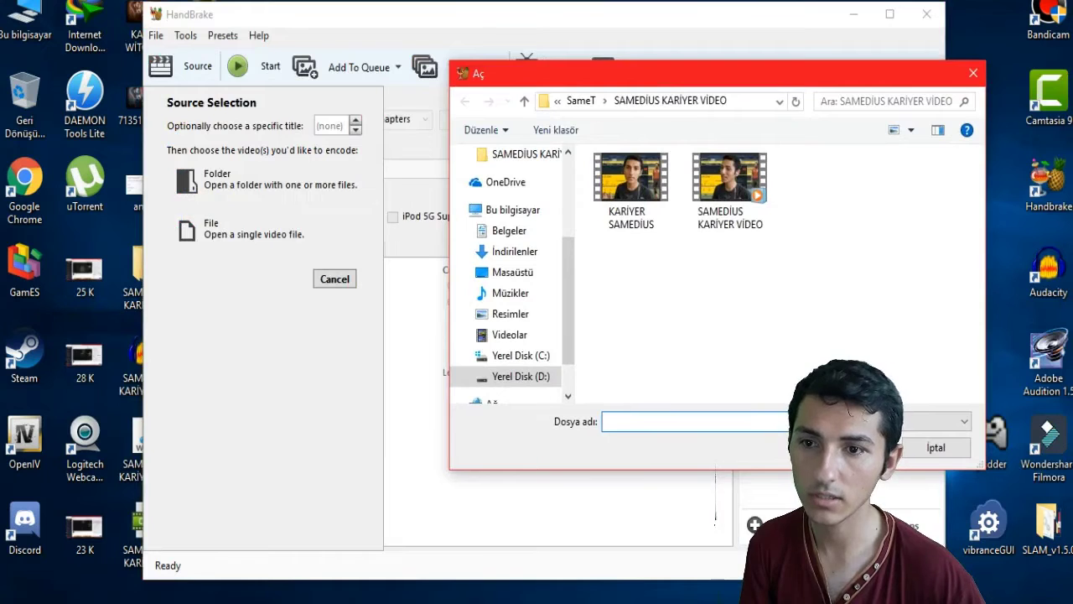
{"action": "right_click", "coordinate": [718, 182]}
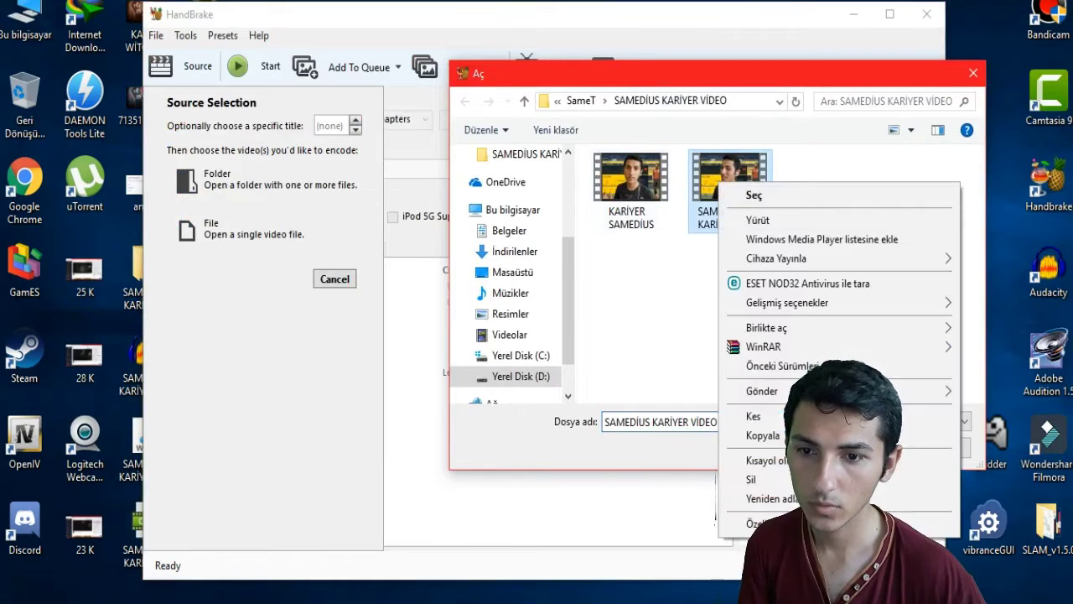
{"action": "left_click", "coordinate": [755, 523]}
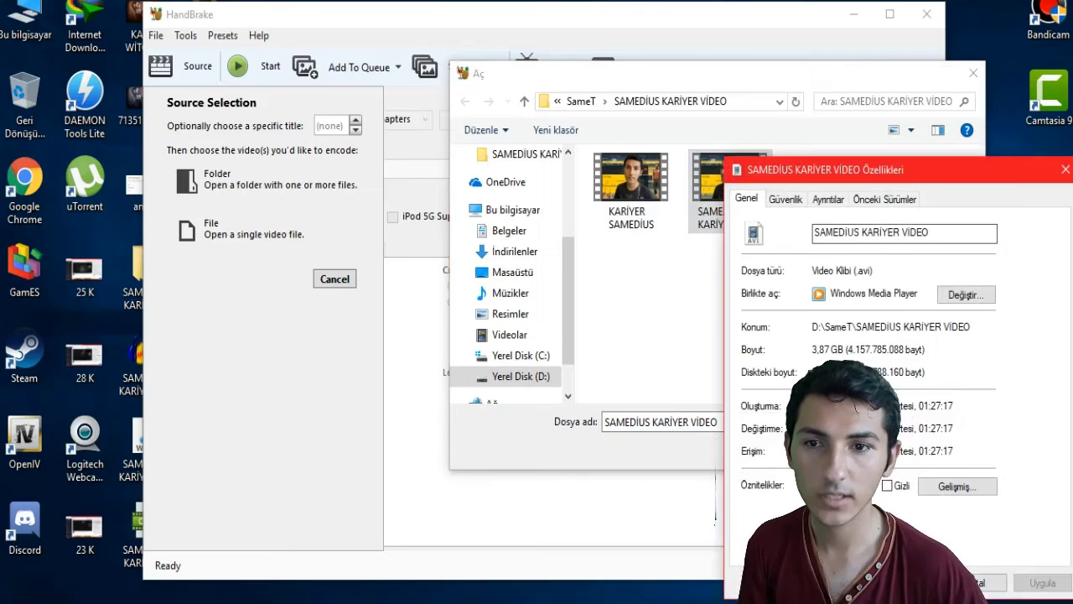
{"action": "left_click", "coordinate": [1065, 170]}
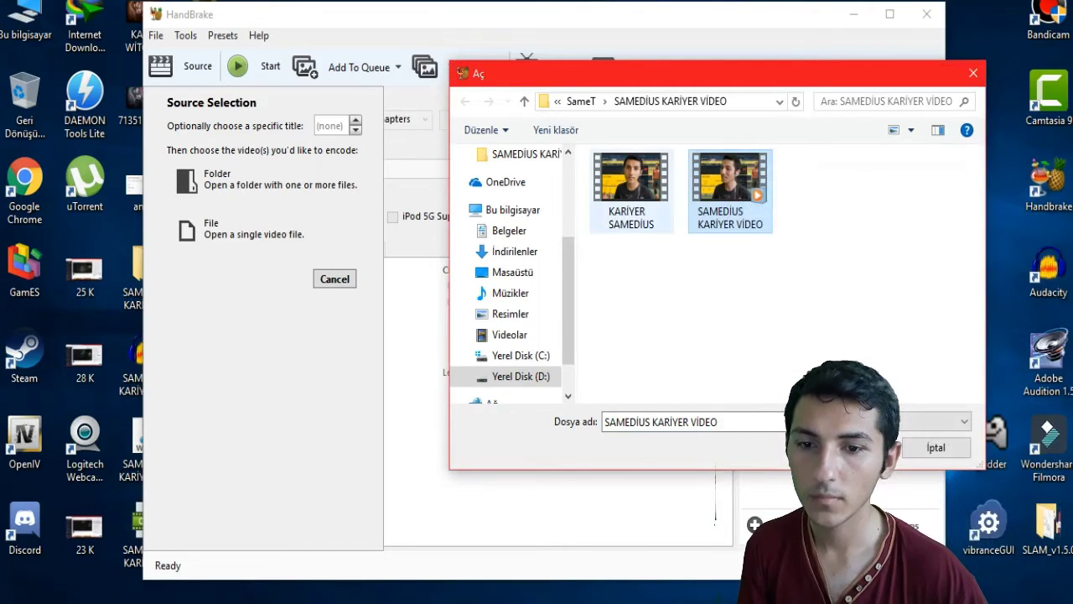
{"action": "key", "text": "Tab"}
{"action": "key", "text": "Return"}
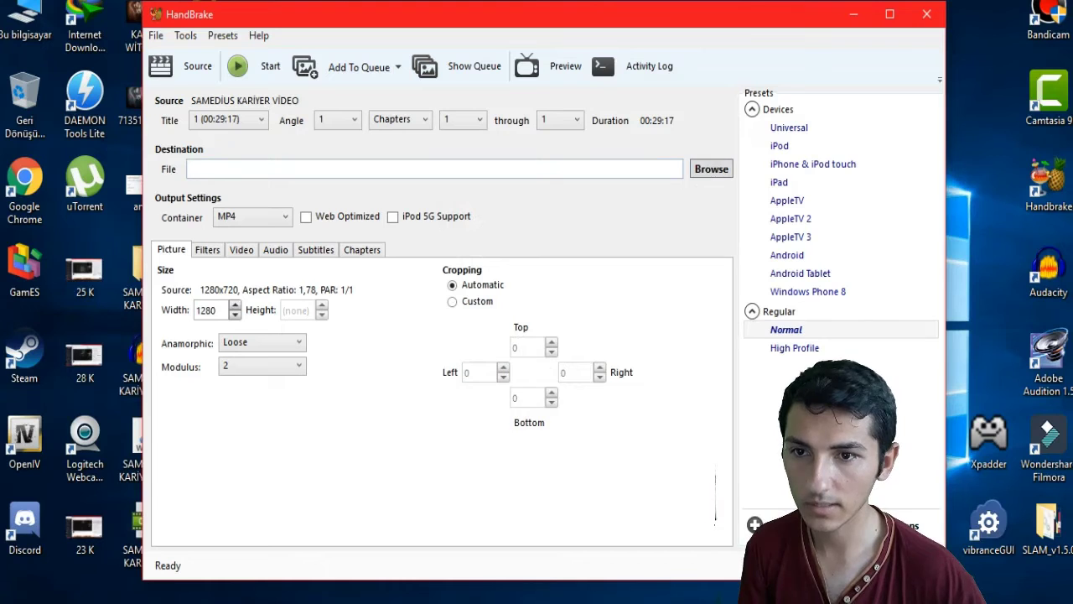
Step: Browse for the destination file and try djdsfhjdshfdsjds as the MP4 output name, clearing it again
{"action": "left_click", "coordinate": [710, 168]}
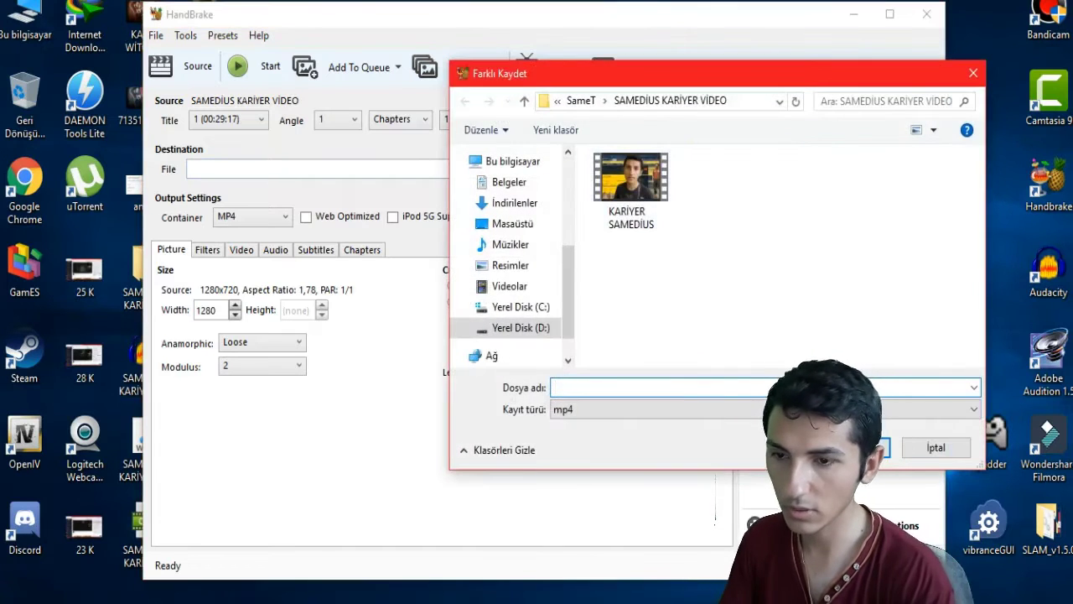
{"action": "type", "text": "djdsfhjdshfdsjds"}
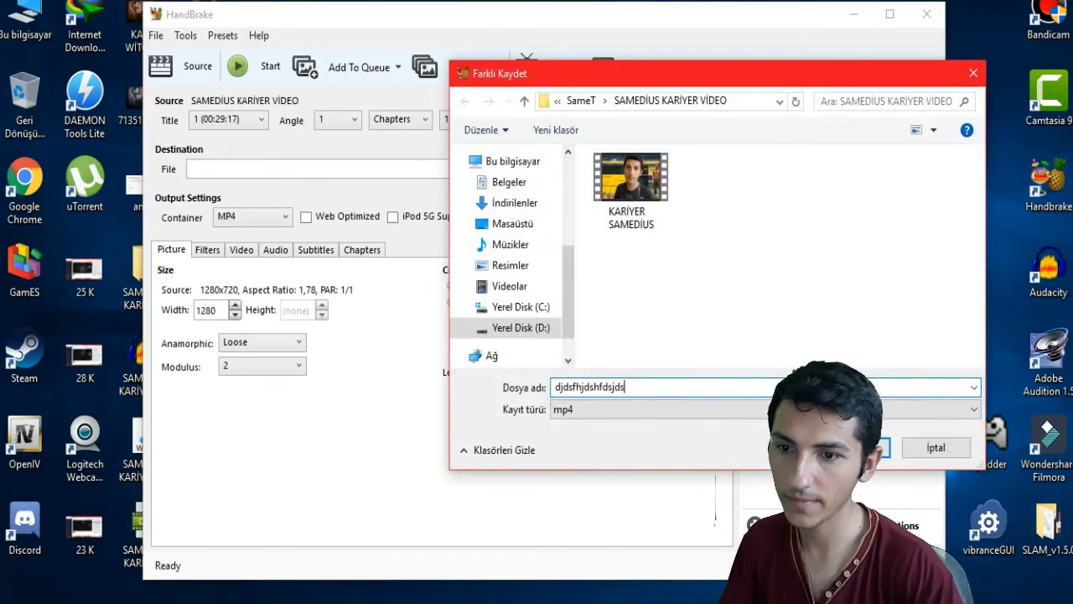
{"action": "key", "text": "BackSpace"}
{"action": "key", "text": "BackSpace"}
{"action": "key", "text": "BackSpace"}
{"action": "key", "text": "BackSpace"}
{"action": "key", "text": "BackSpace"}
{"action": "key", "text": "BackSpace"}
{"action": "key", "text": "BackSpace"}
{"action": "key", "text": "BackSpace"}
{"action": "key", "text": "BackSpace"}
{"action": "key", "text": "BackSpace"}
{"action": "key", "text": "BackSpace"}
{"action": "key", "text": "BackSpace"}
{"action": "key", "text": "BackSpace"}
{"action": "key", "text": "BackSpace"}
{"action": "key", "text": "BackSpace"}
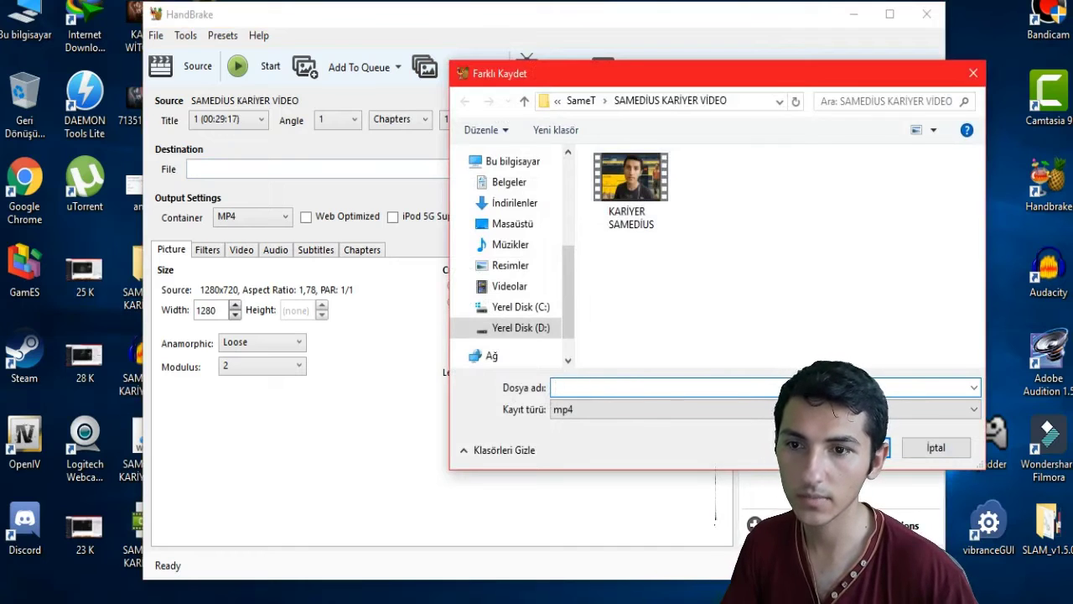
Step: Check the file properties of the existing MP4 KARİYER SAMEDİUS and leave the destination selection without saving
{"action": "left_click", "coordinate": [631, 190]}
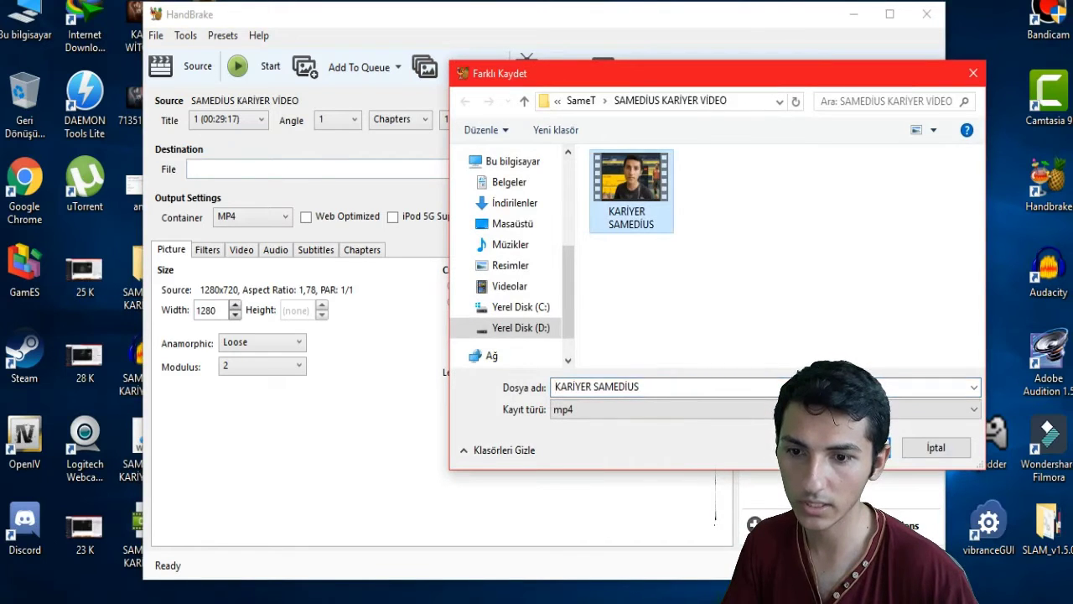
{"action": "right_click", "coordinate": [633, 189]}
{"action": "left_click", "coordinate": [707, 526]}
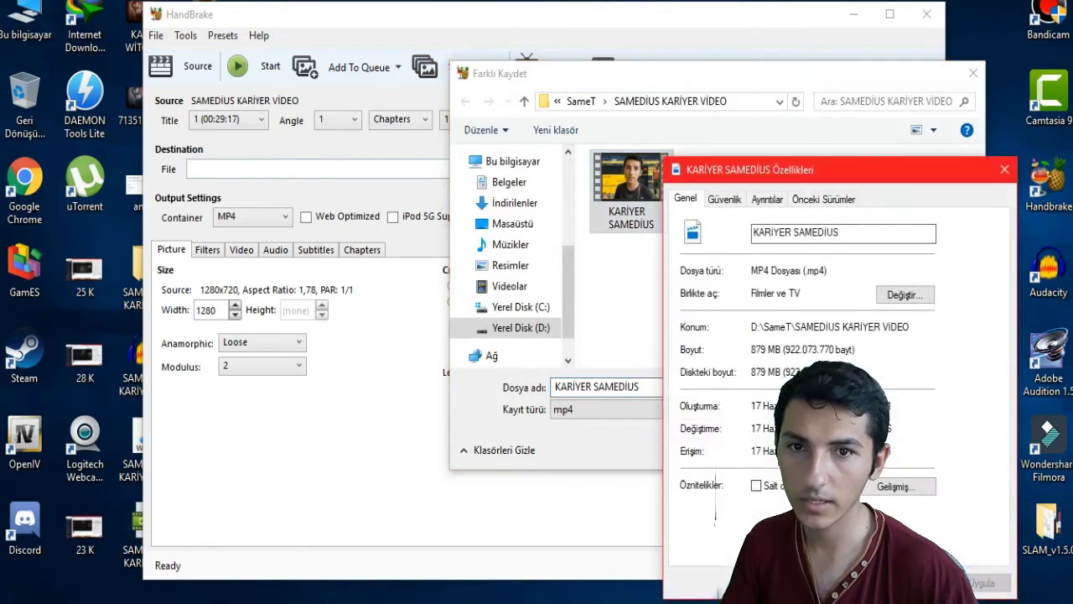
{"action": "key", "text": "Escape"}
{"action": "key", "text": "Escape"}
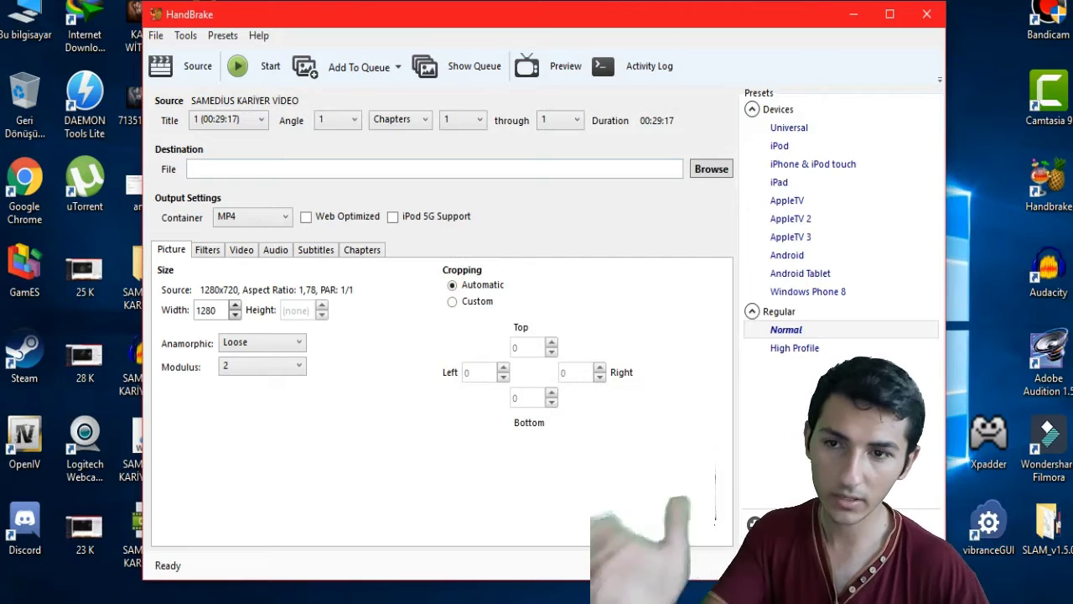
Step: Recheck the file properties of KARİYER SAMEDİUS while browsing for a destination, leave without saving and close HandBrake
{"action": "left_click", "coordinate": [711, 169]}
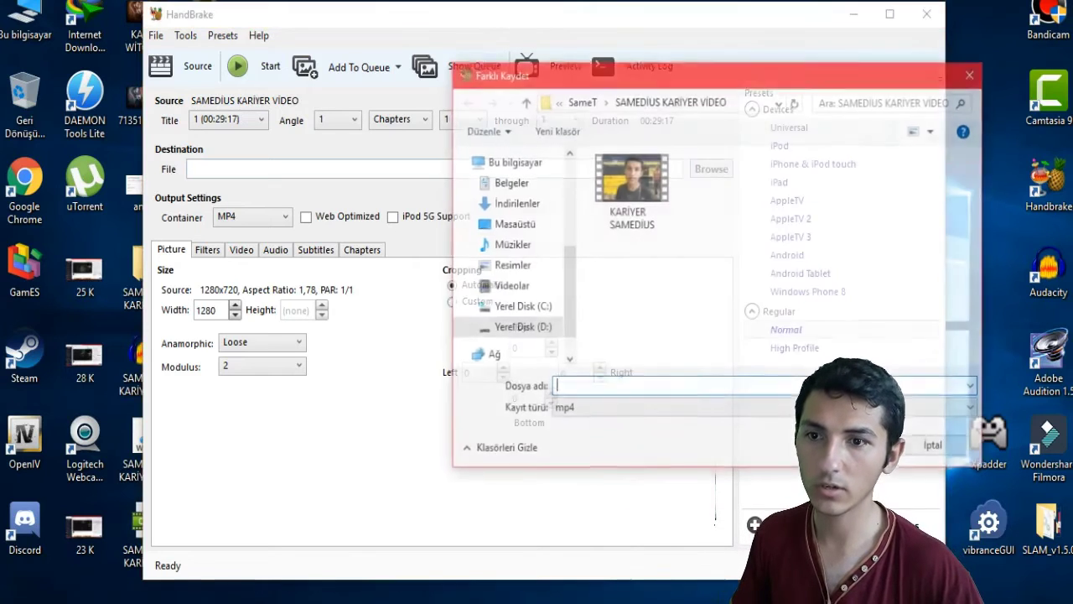
{"action": "left_click", "coordinate": [631, 189]}
{"action": "right_click", "coordinate": [642, 205]}
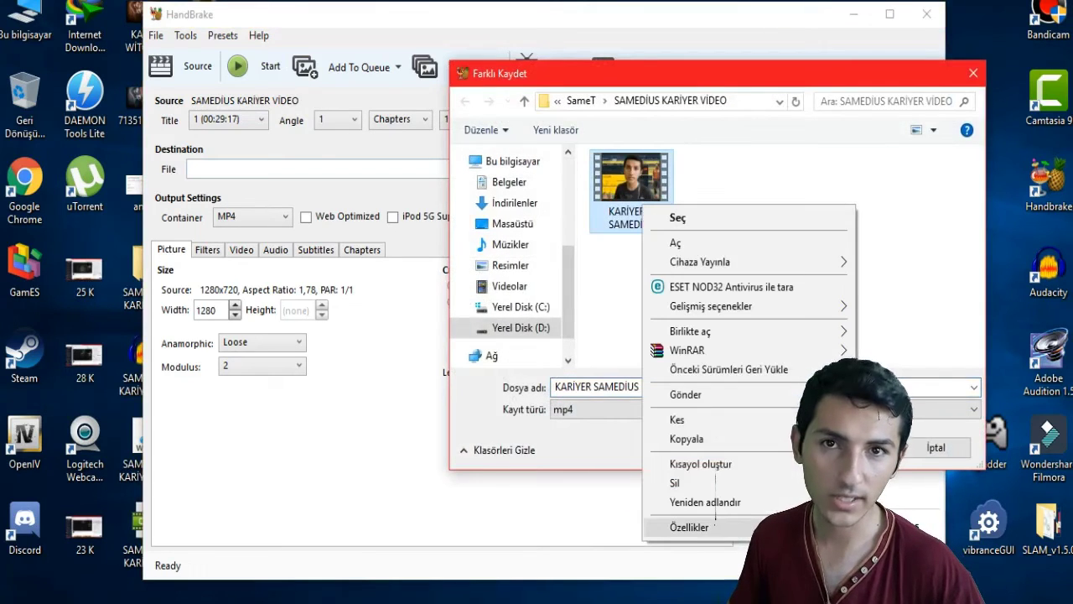
{"action": "left_click", "coordinate": [715, 525]}
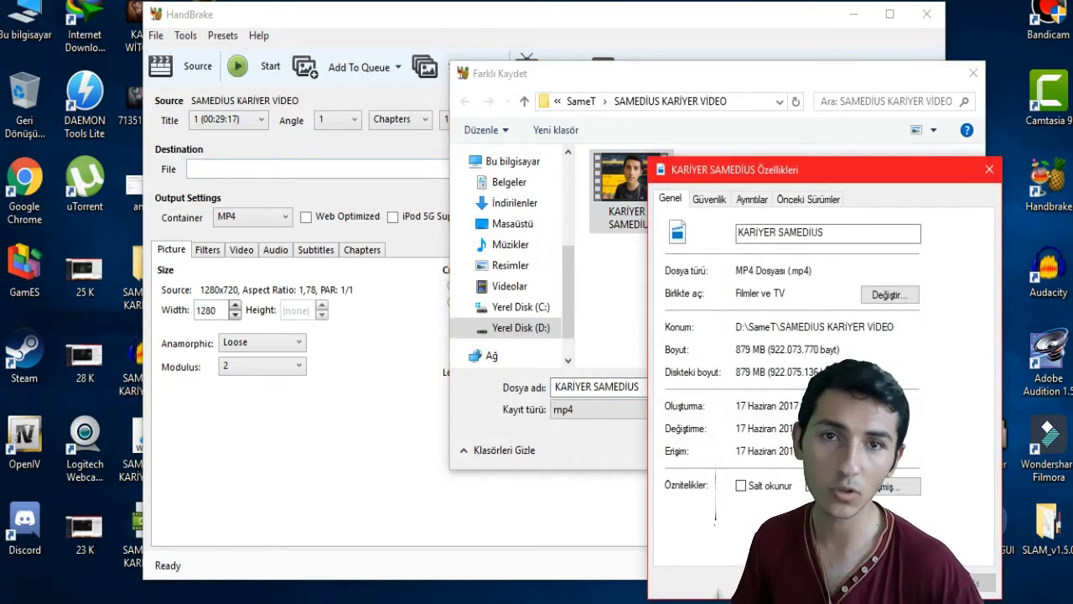
{"action": "key", "text": "Escape"}
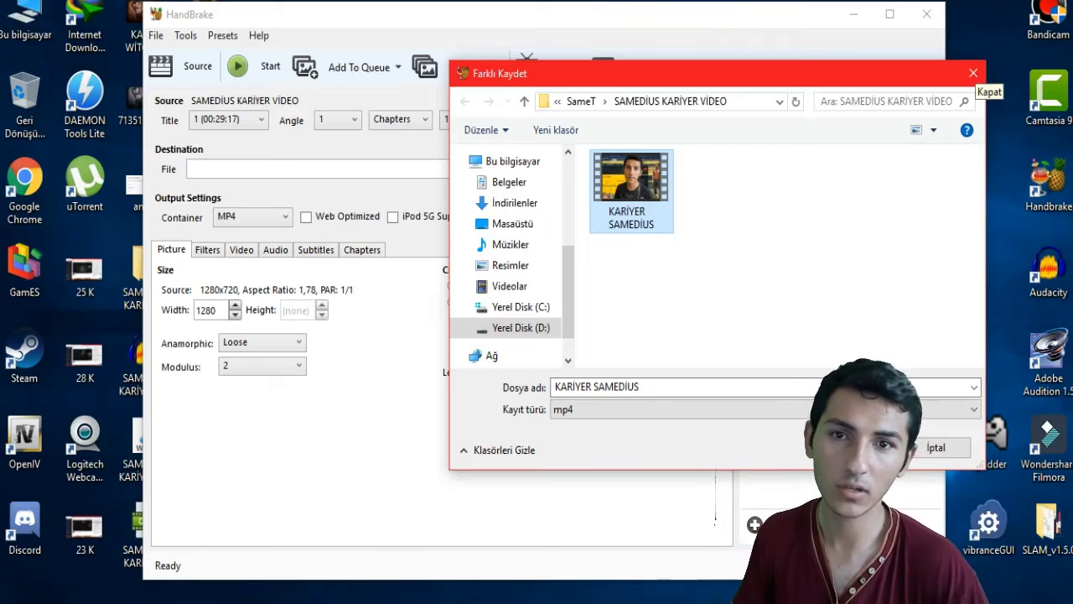
{"action": "left_click", "coordinate": [972, 73]}
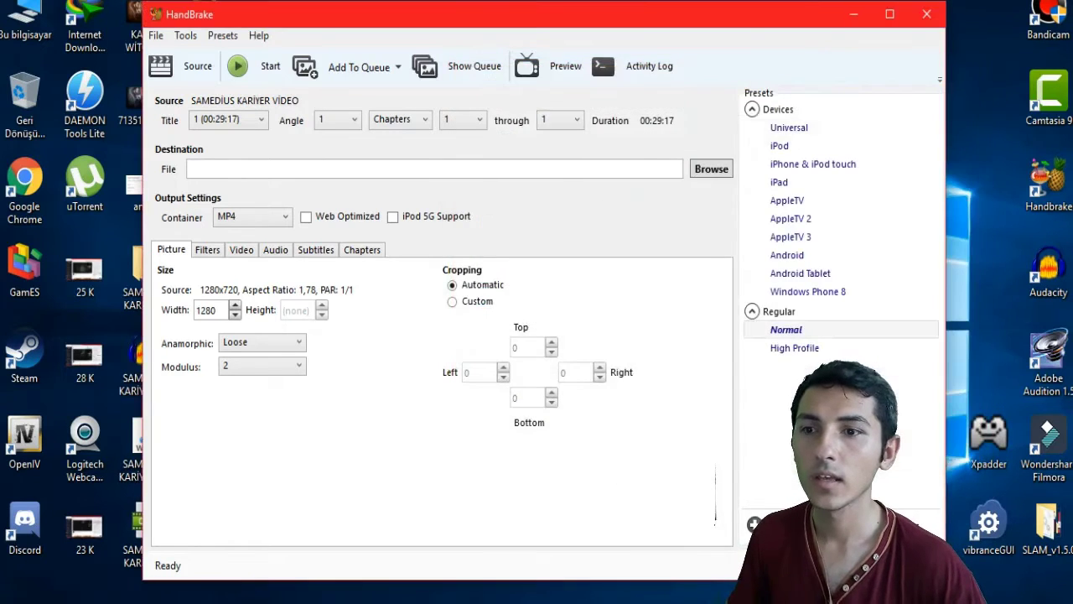
{"action": "left_click", "coordinate": [927, 14]}
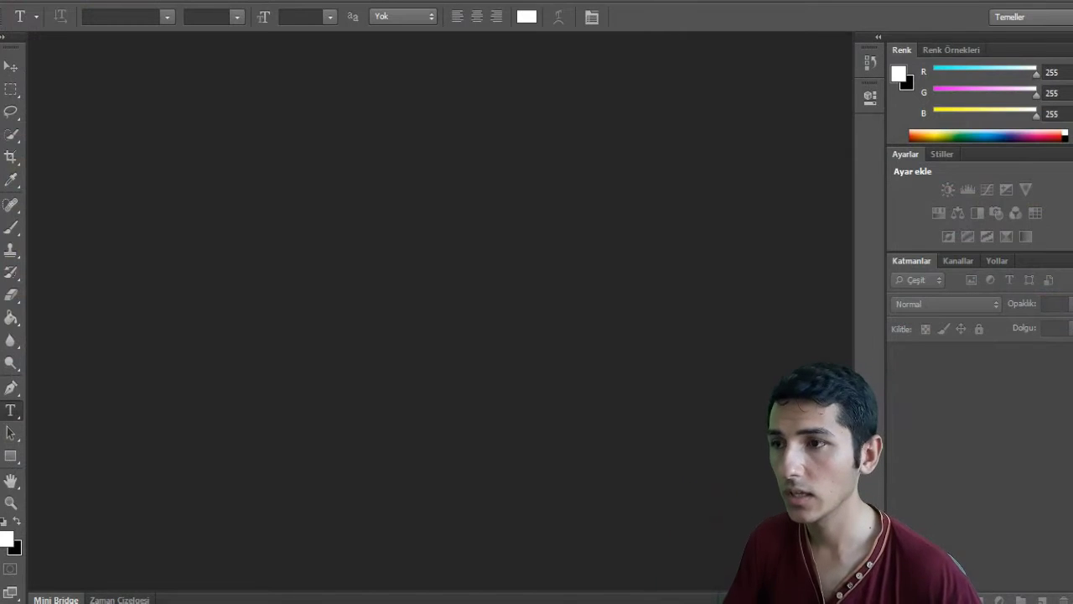
Step: Switch to Photoshop and create a new 1920 × 1080 pixel document at 72 pixels/inch, RGB 8 bit, filled with the background colour
{"action": "key", "text": "alt+f"}
{"action": "key", "text": "Return"}
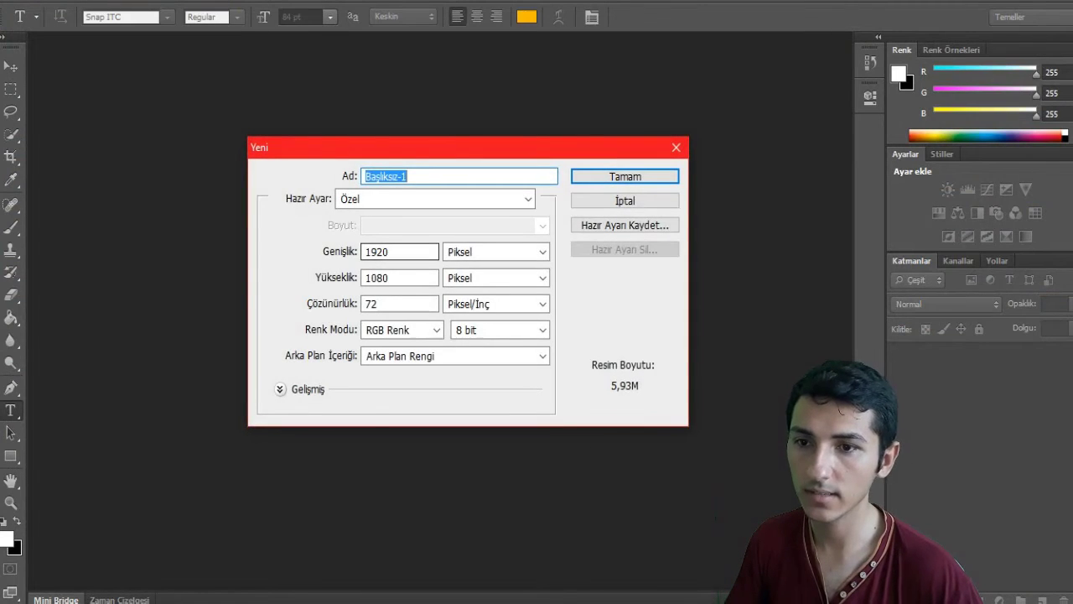
{"action": "key", "text": "Return"}
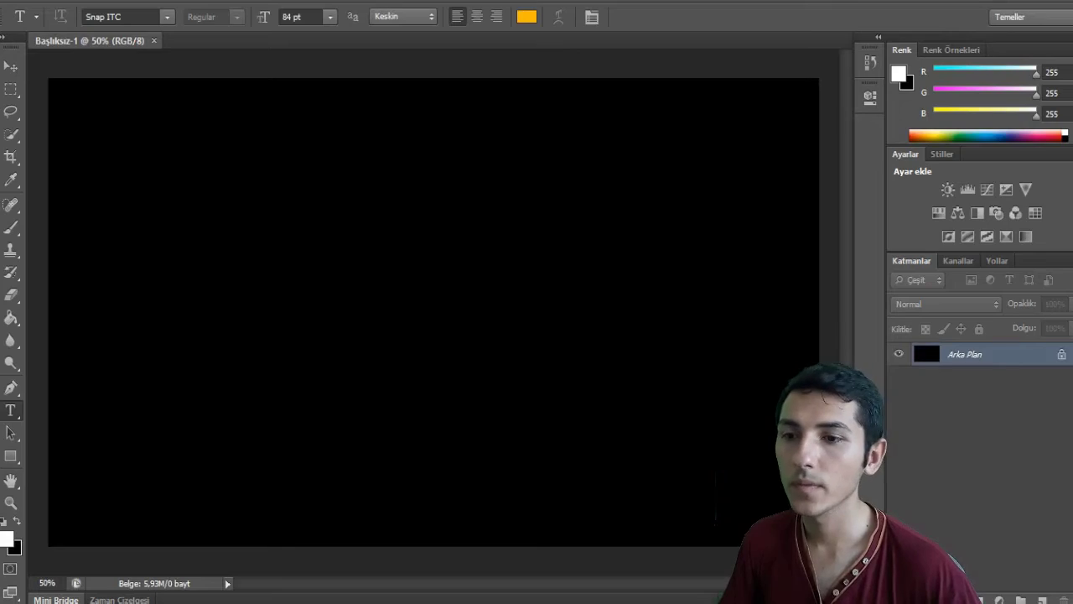
Step: Show the desktop and look through the Samedius folder on drive D for the images and PSD cover files
{"action": "key", "text": "super+d"}
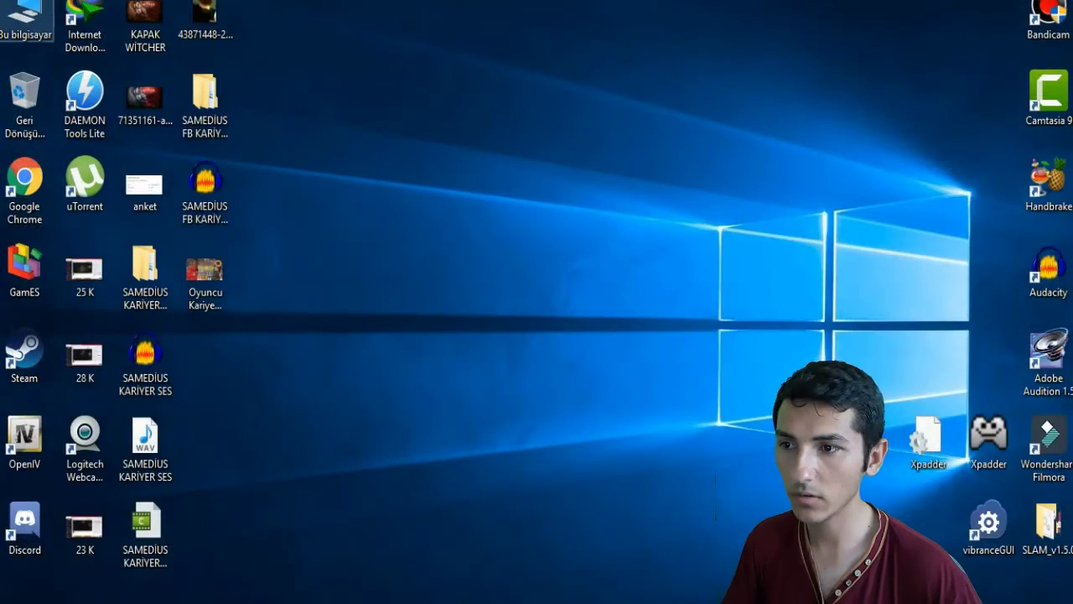
{"action": "double_click", "coordinate": [25, 17]}
{"action": "left_click", "coordinate": [198, 182]}
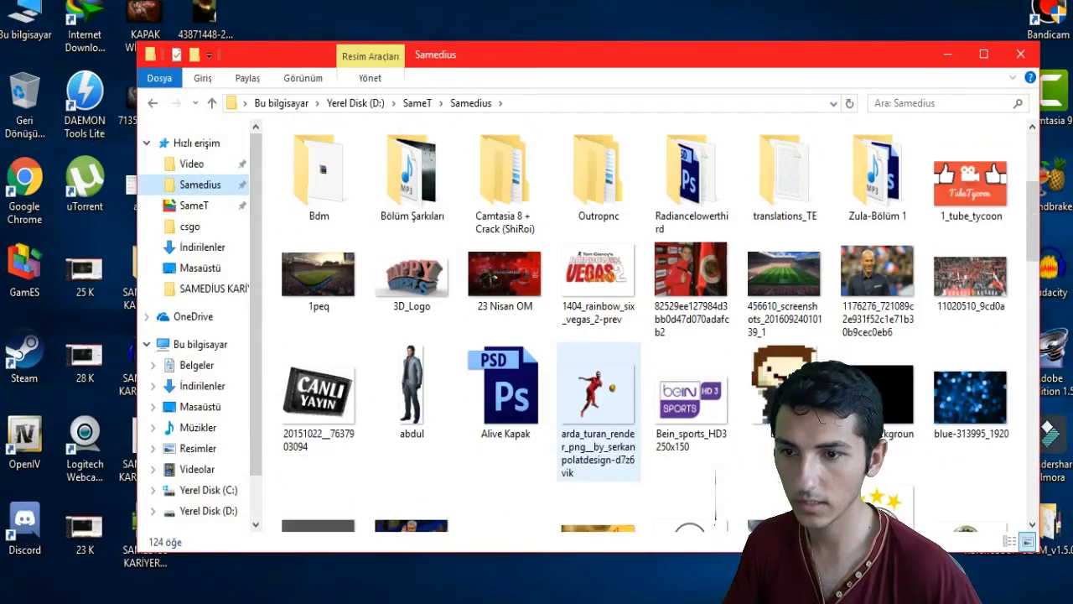
{"action": "scroll", "coordinate": [506, 168], "scroll_direction": "down", "scroll_amount": 6}
{"action": "scroll", "coordinate": [506, 168], "scroll_direction": "up", "scroll_amount": 3}
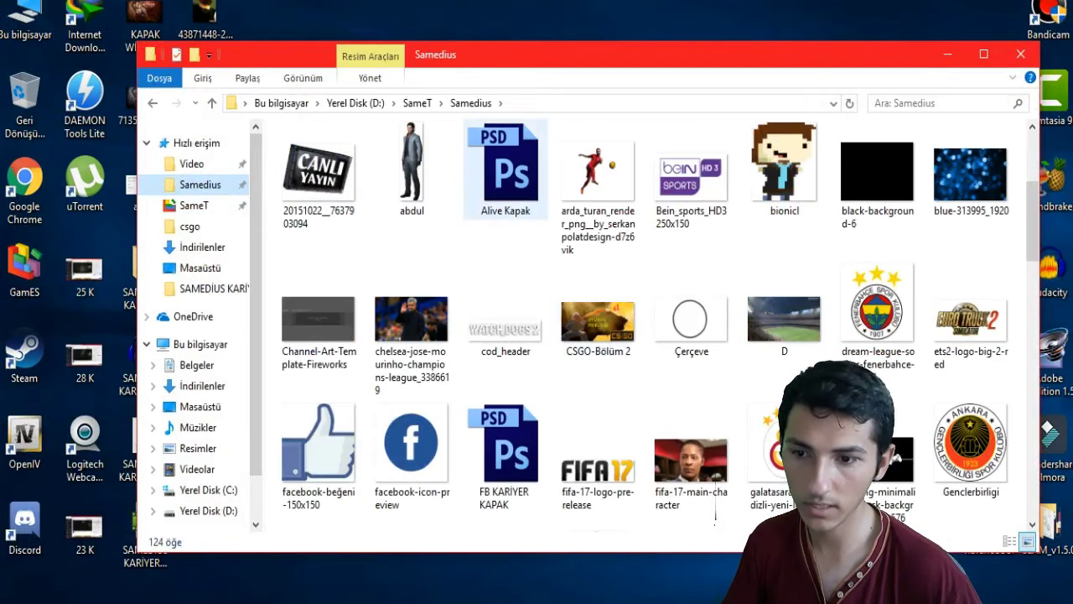
{"action": "scroll", "coordinate": [506, 335], "scroll_direction": "down", "scroll_amount": 3}
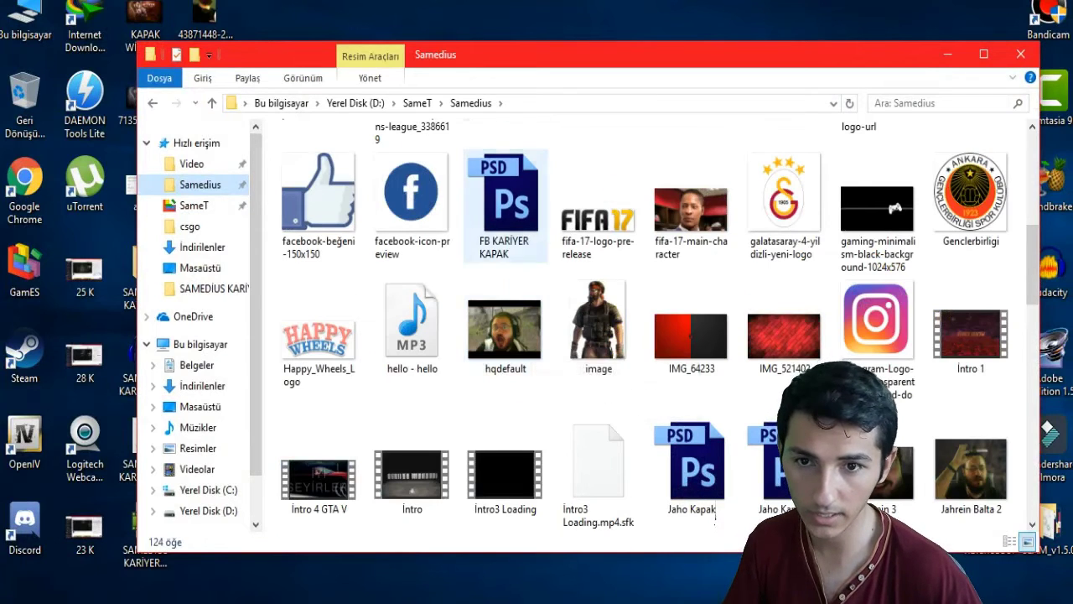
{"action": "left_click", "coordinate": [599, 328]}
{"action": "scroll", "coordinate": [599, 327], "scroll_direction": "down", "scroll_amount": 3}
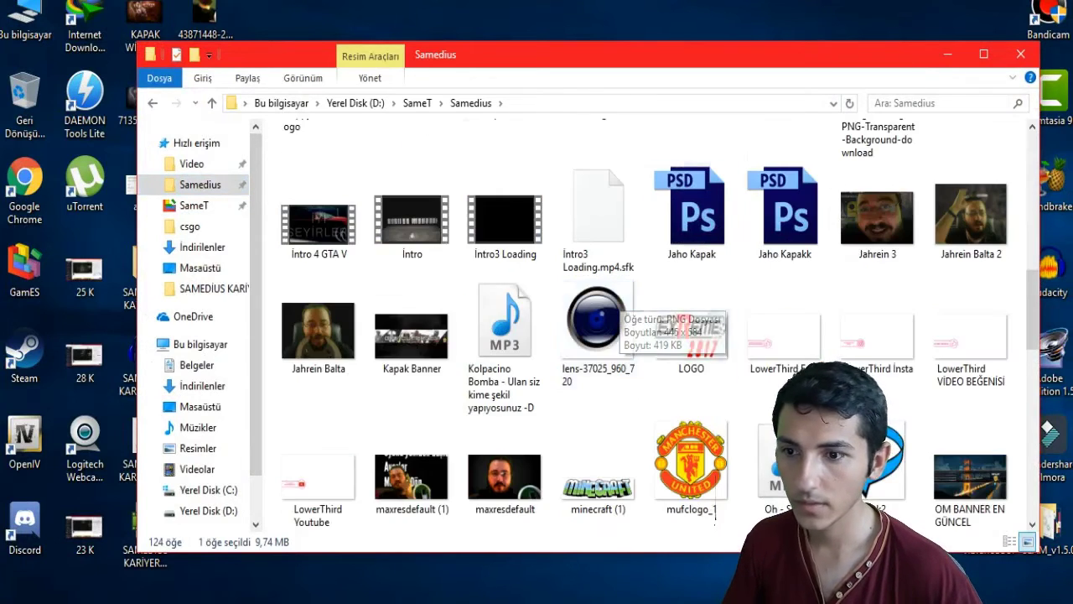
{"action": "scroll", "coordinate": [426, 267], "scroll_direction": "down", "scroll_amount": 5}
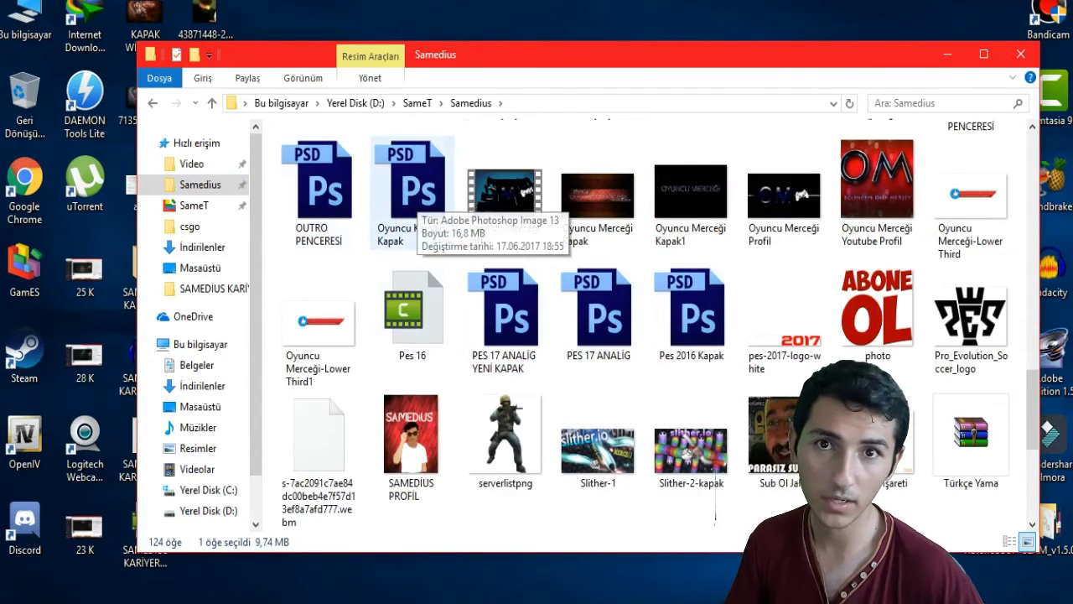
Step: Open the cover images Oyuncu Kariyeri Kapak and KAPAK WİTCHER from the desktop and arrange them side by side
{"action": "left_click_drag", "start_coordinate": [498, 59], "coordinate": [616, 31]}
{"action": "double_click", "coordinate": [204, 270]}
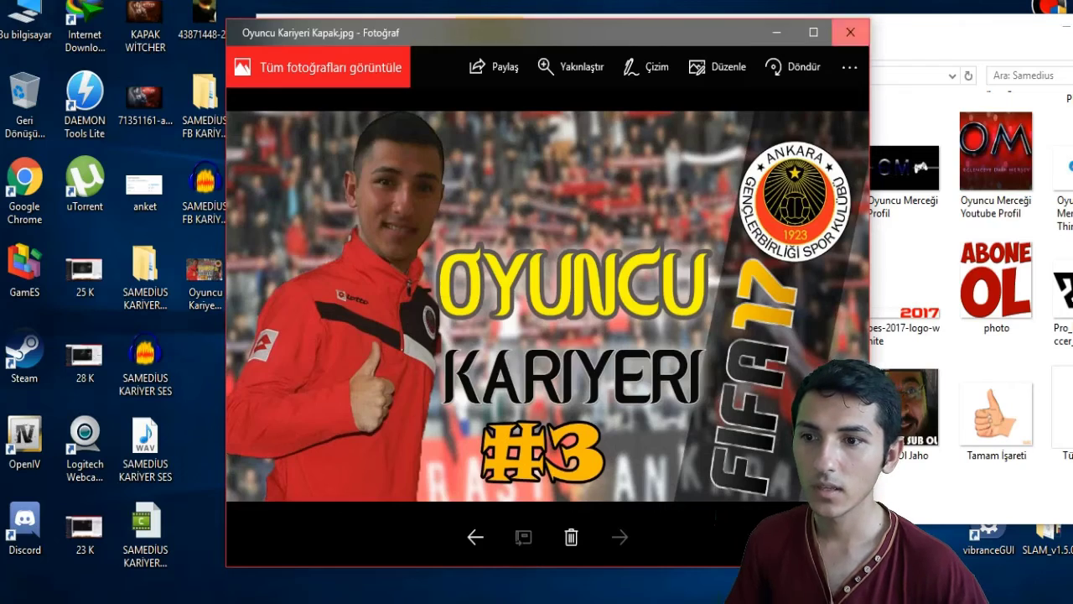
{"action": "left_click", "coordinate": [850, 32]}
{"action": "double_click", "coordinate": [204, 270]}
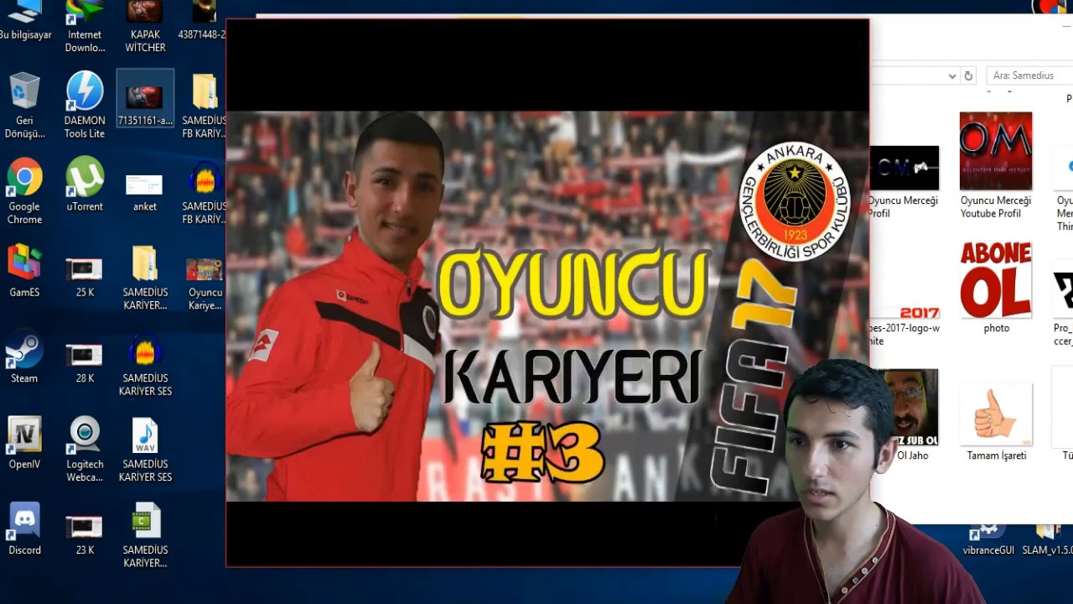
{"action": "double_click", "coordinate": [144, 21]}
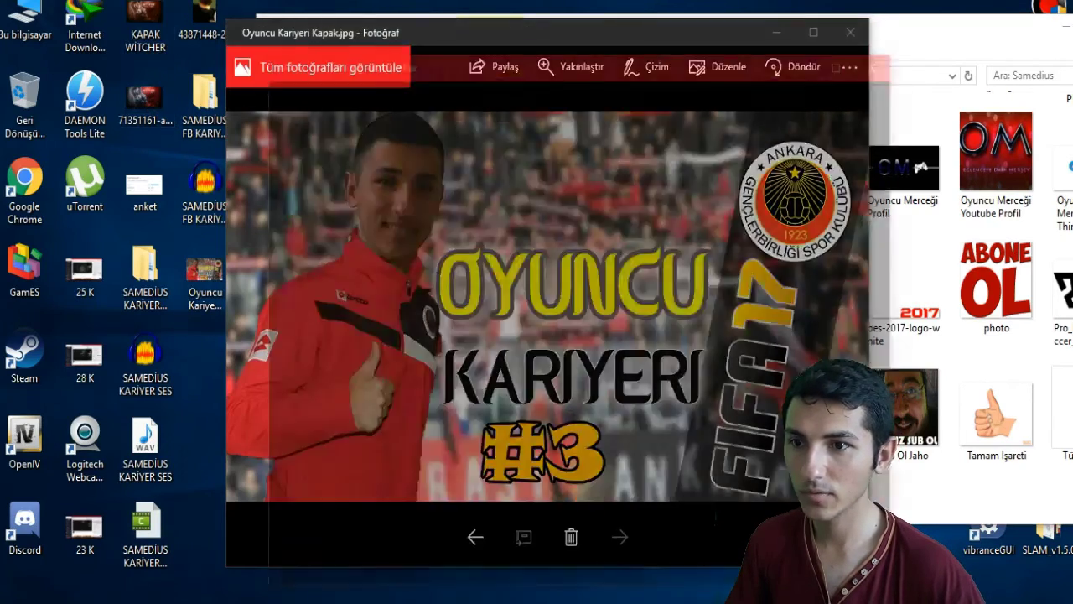
{"action": "left_click_drag", "start_coordinate": [538, 67], "coordinate": [1002, 67]}
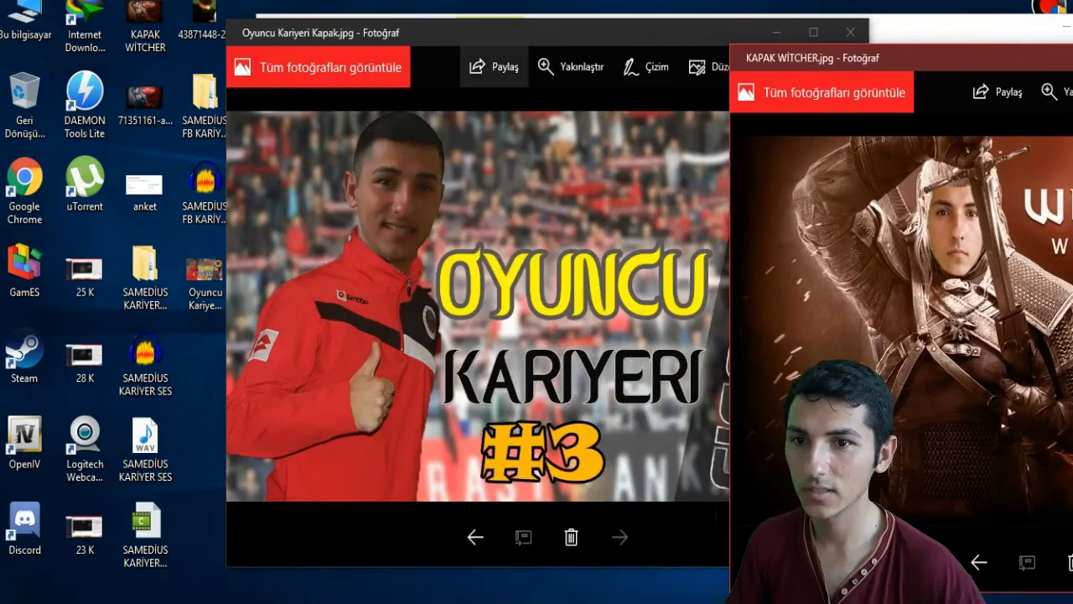
{"action": "left_click_drag", "start_coordinate": [483, 34], "coordinate": [282, 25]}
{"action": "left_click_drag", "start_coordinate": [864, 58], "coordinate": [705, 25]}
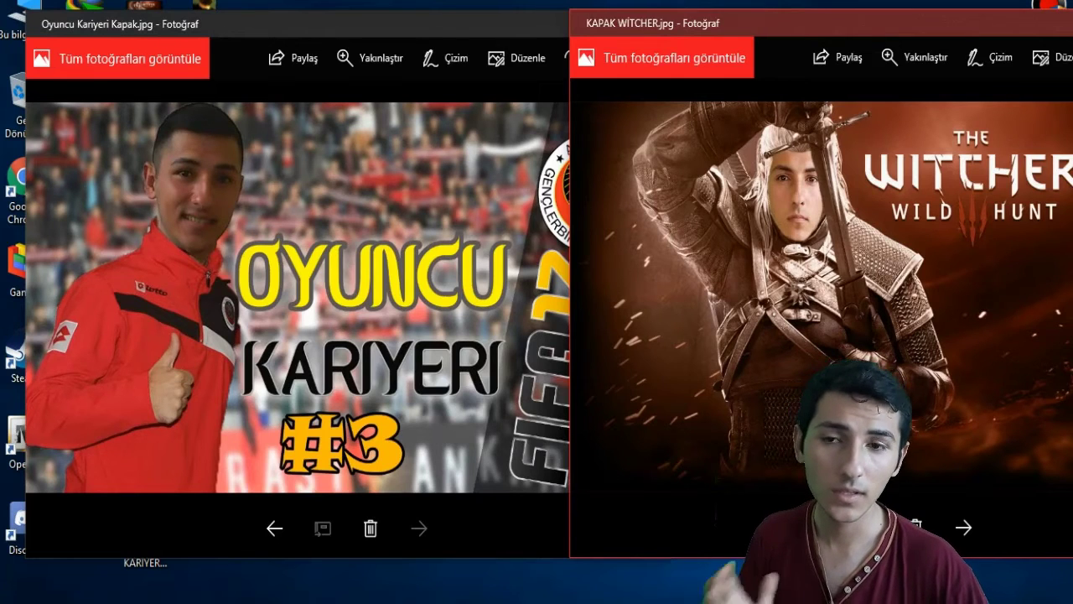
Step: Bring the full KAPAK WİTCHER image into view and close both cover images
{"action": "left_click_drag", "start_coordinate": [922, 23], "coordinate": [618, 2]}
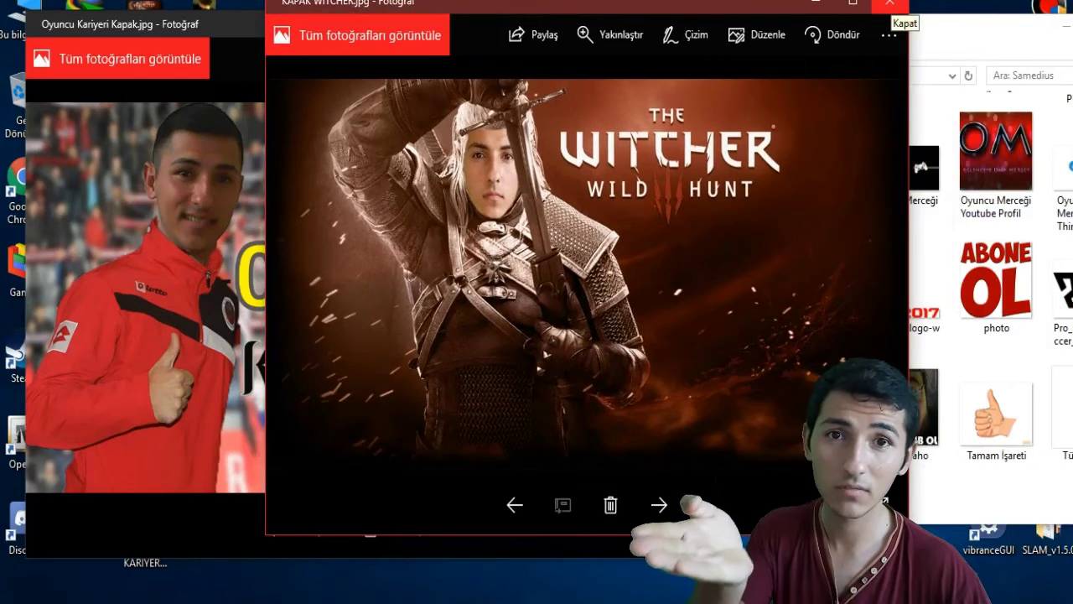
{"action": "left_click", "coordinate": [890, 2]}
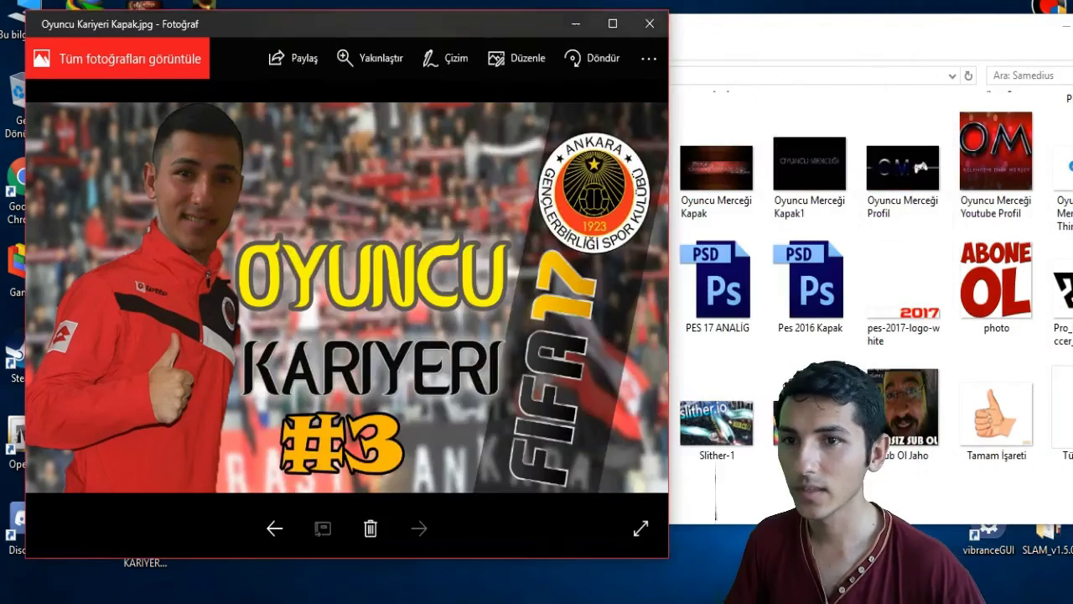
{"action": "left_click", "coordinate": [647, 25]}
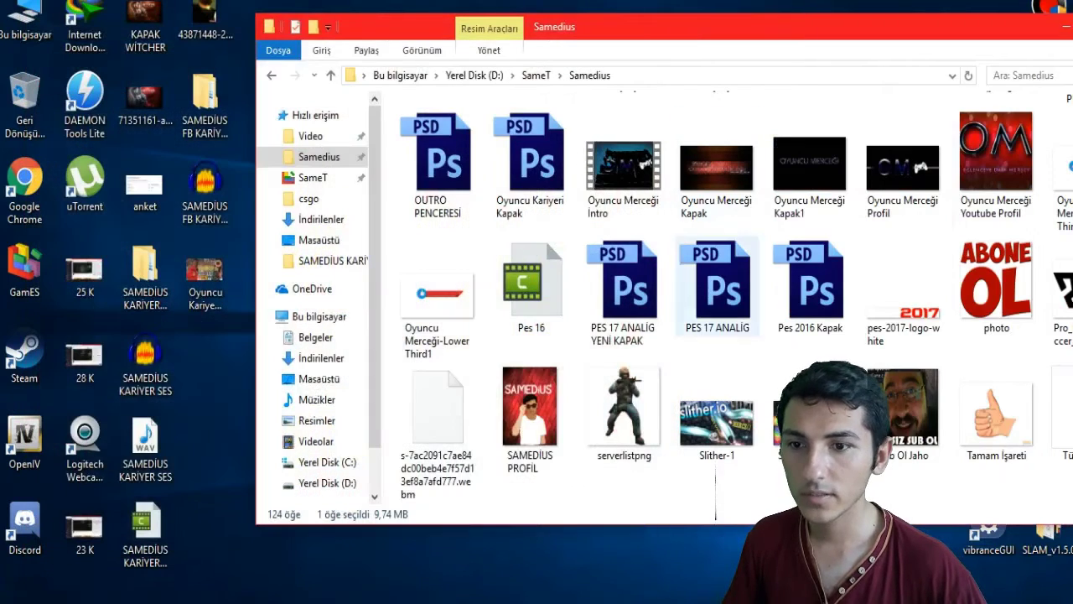
Step: View the Vectör Çizim PNG drawing from the Samedius folder and close it
{"action": "left_click_drag", "start_coordinate": [835, 27], "coordinate": [617, 19]}
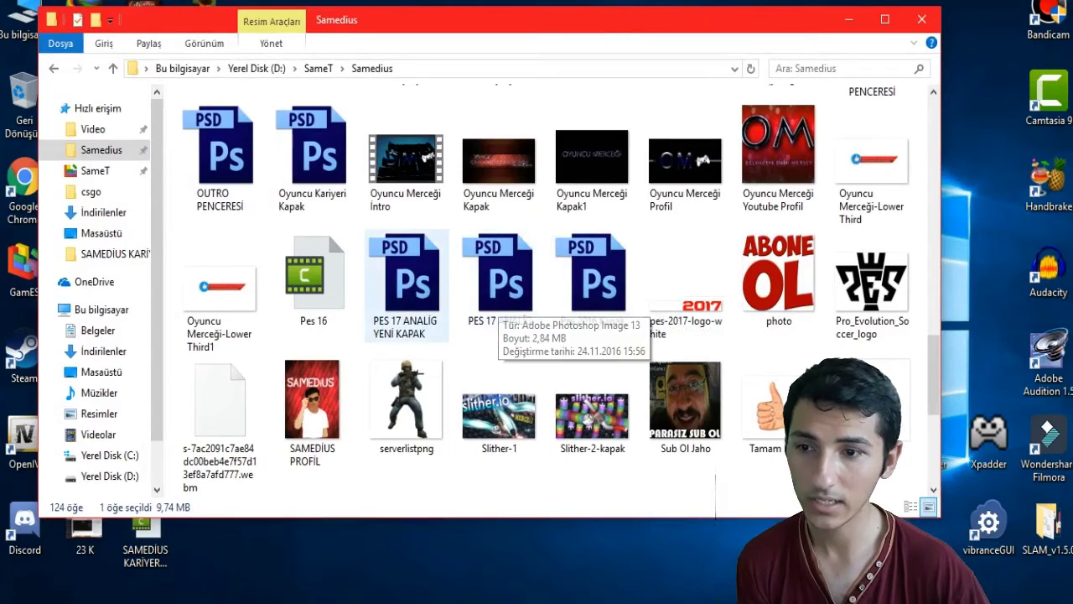
{"action": "scroll", "coordinate": [421, 400], "scroll_direction": "down", "scroll_amount": 5}
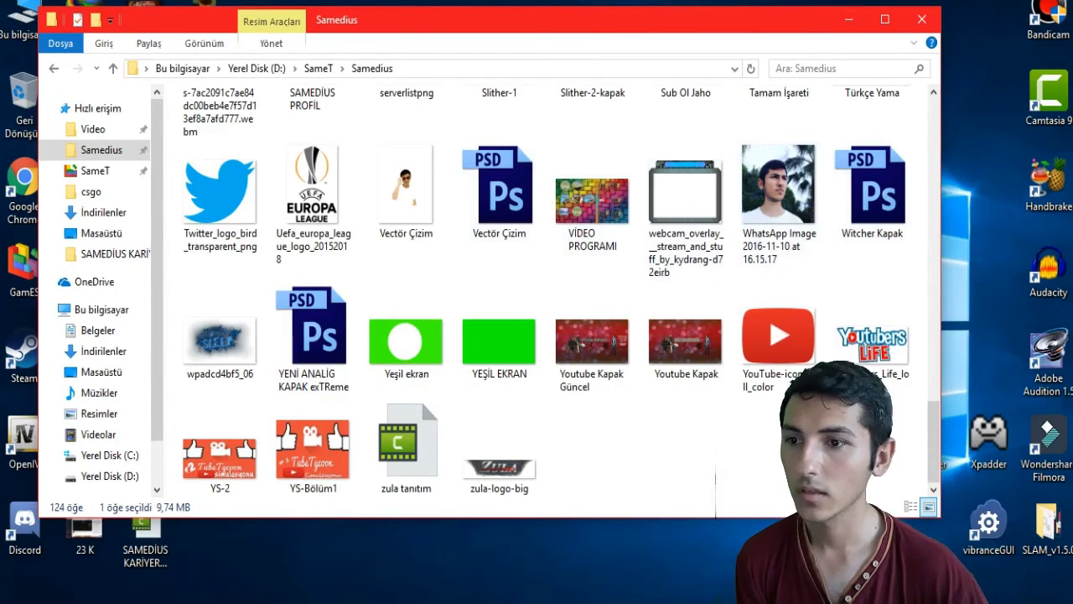
{"action": "double_click", "coordinate": [406, 191]}
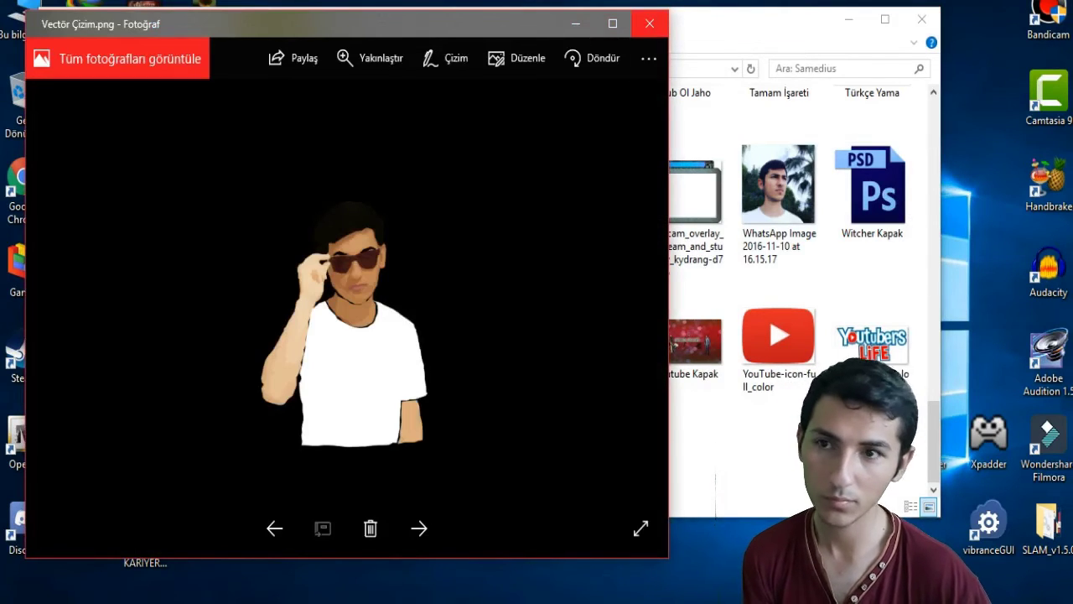
{"action": "left_click", "coordinate": [650, 24]}
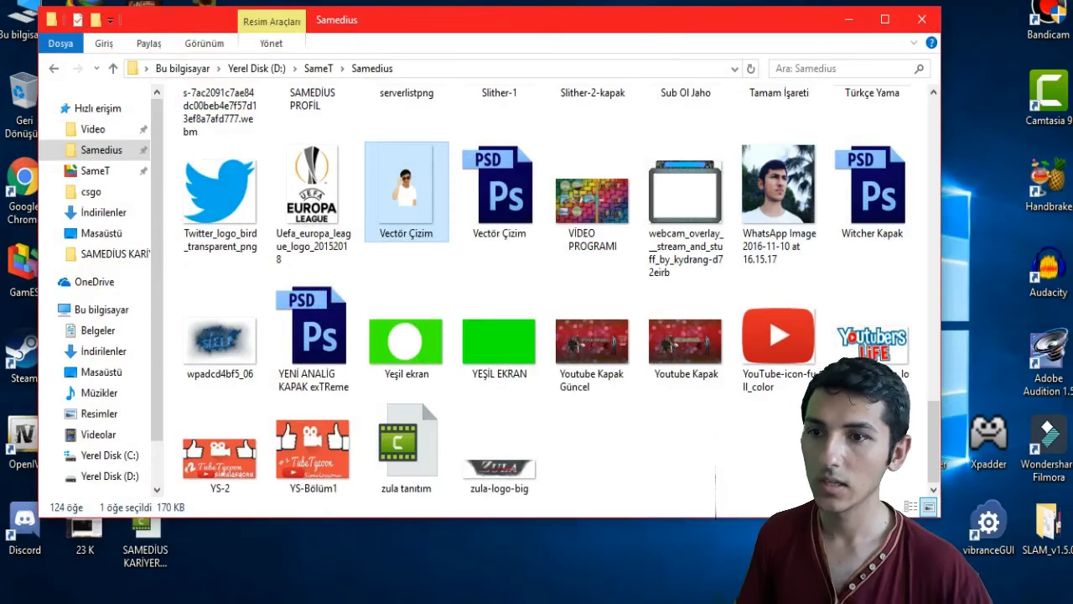
Step: Close the Samedius folder window and refresh the desktop
{"action": "left_click", "coordinate": [921, 19]}
{"action": "right_click", "coordinate": [588, 140]}
{"action": "left_click", "coordinate": [637, 217]}
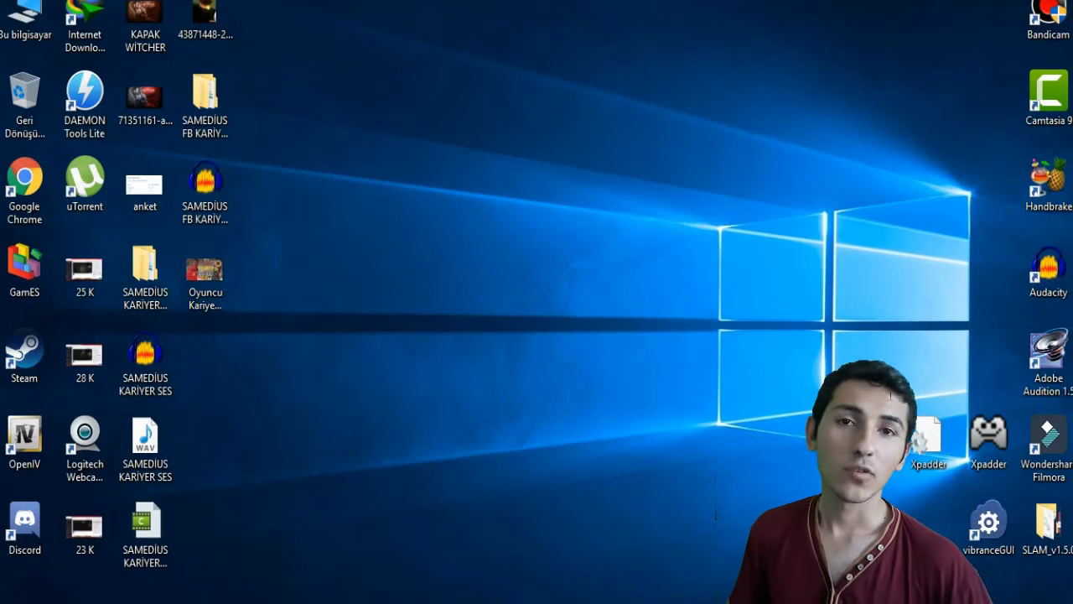